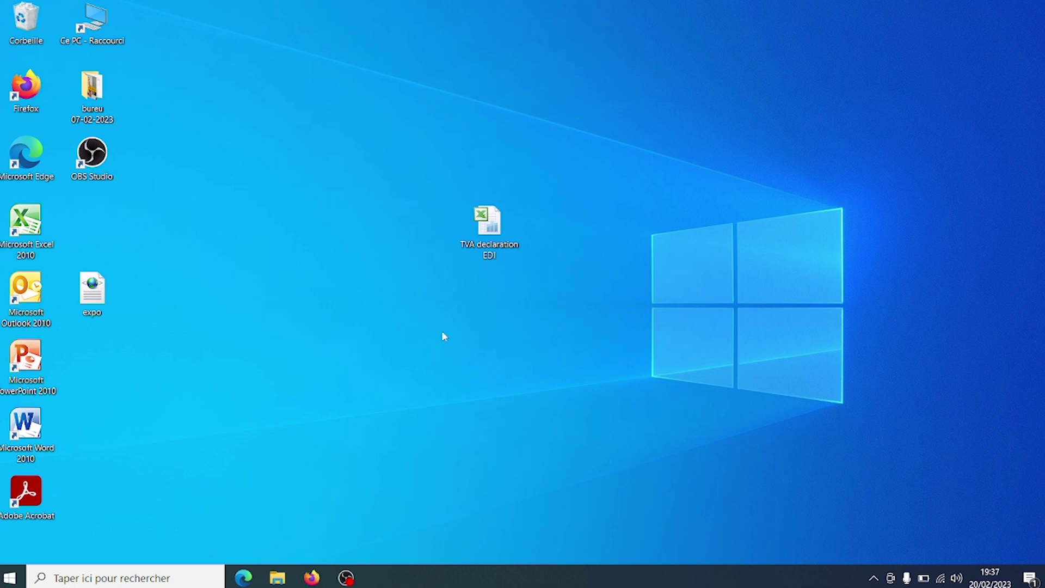
- Open the TVA declaration EDI workbook from the desktop in Excel
{"action": "double_click", "coordinate": [497, 246]}
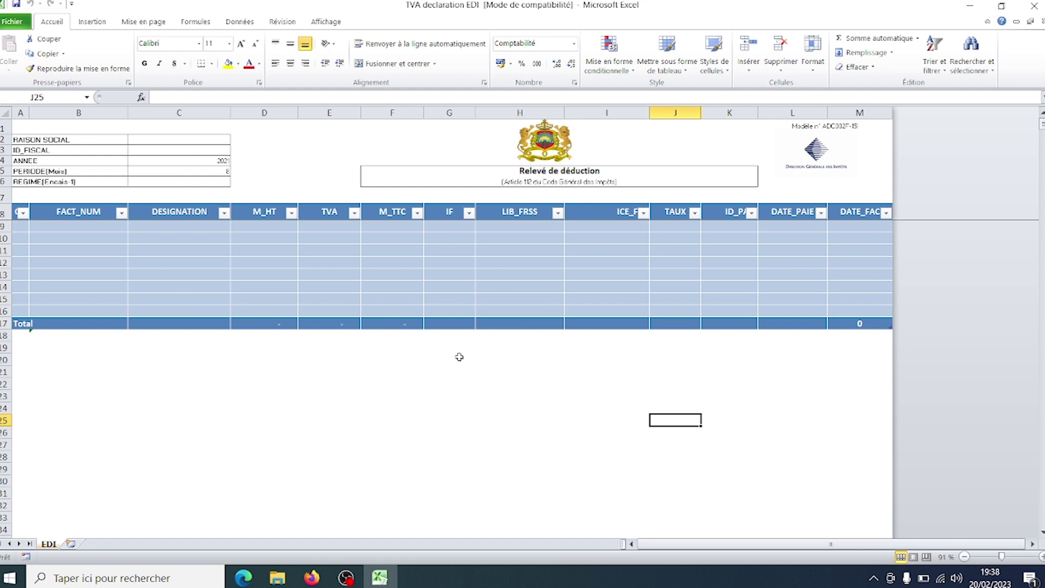
- Enable the Développeur tab in the ribbon customization options and switch to it
{"action": "left_click", "coordinate": [11, 22]}
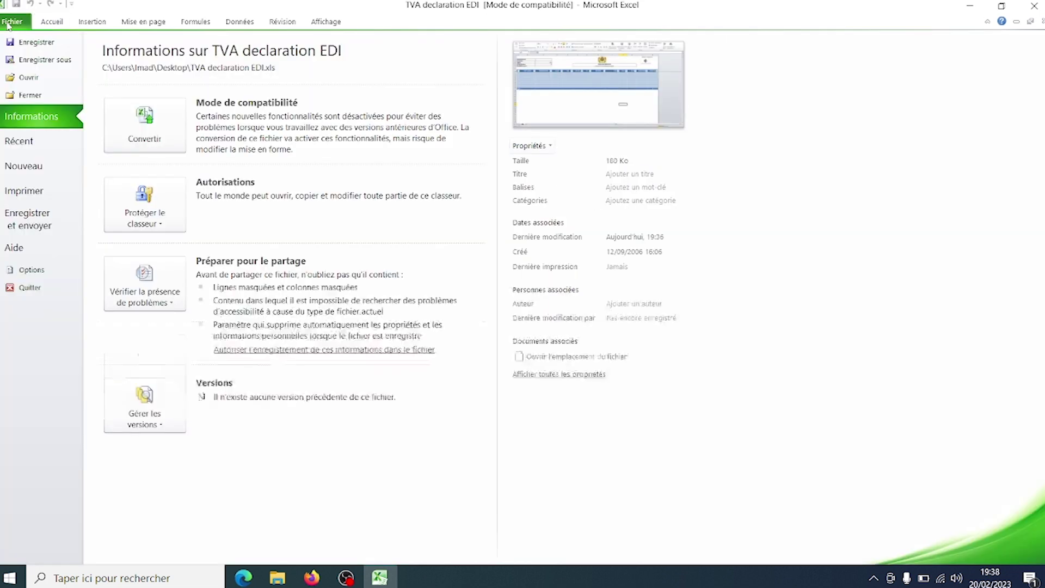
{"action": "left_click", "coordinate": [32, 270]}
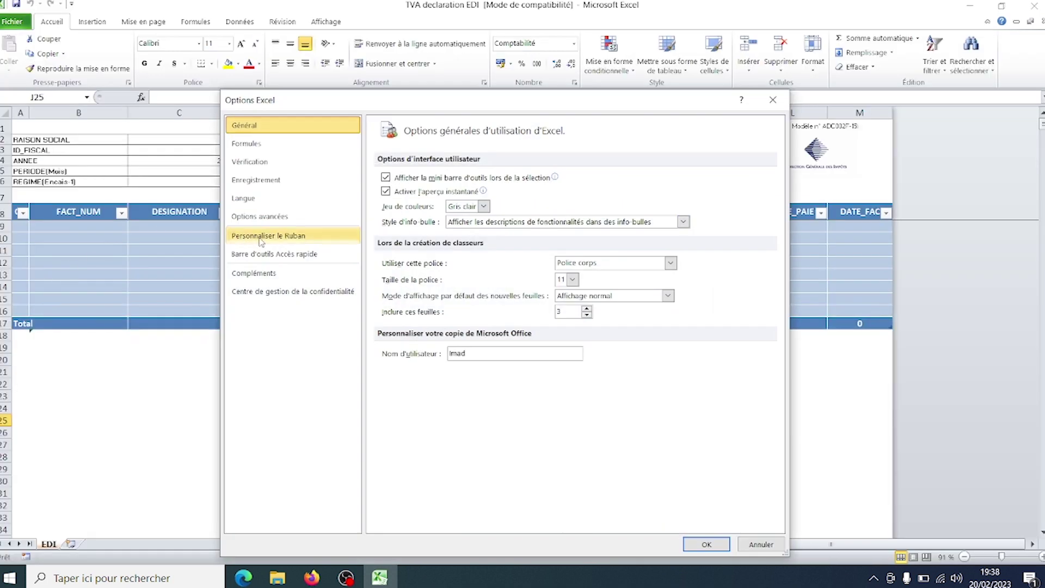
{"action": "left_click", "coordinate": [261, 239]}
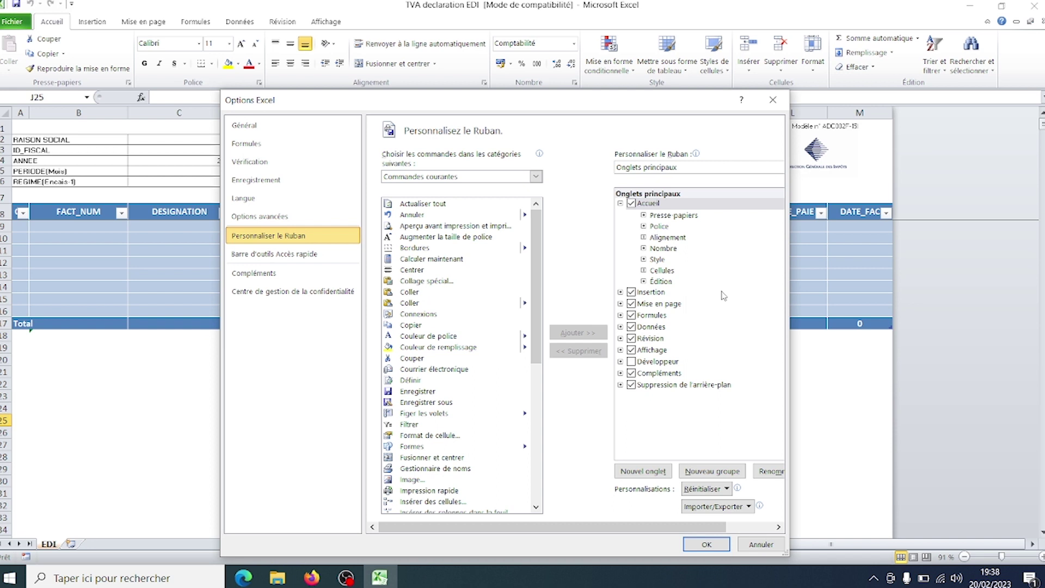
{"action": "left_click", "coordinate": [631, 362]}
{"action": "left_click", "coordinate": [707, 545]}
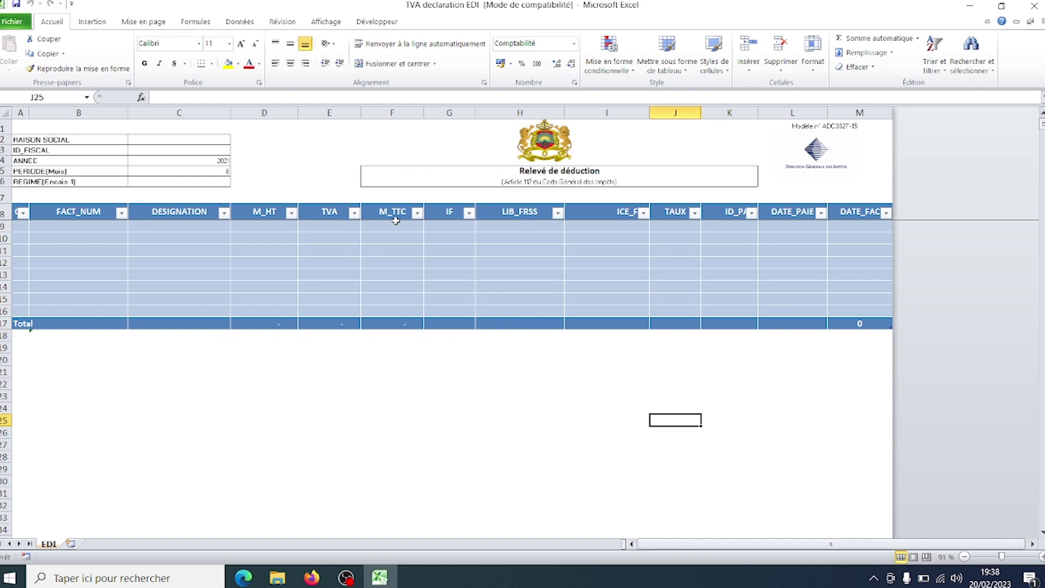
{"action": "left_click", "coordinate": [379, 24]}
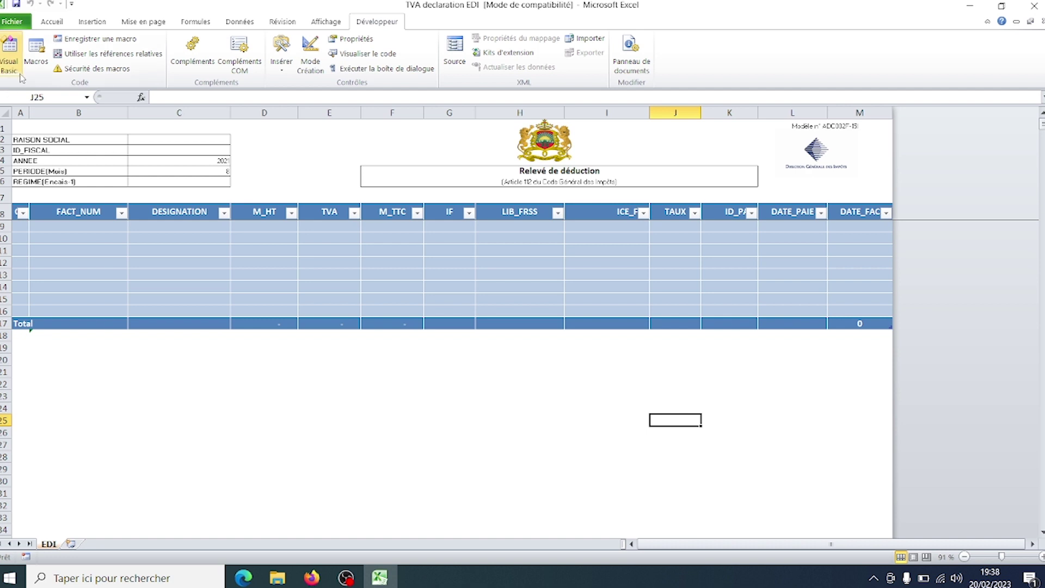
- Add the desktop file expo as a new XML map, letting Excel create its schema
{"action": "left_click", "coordinate": [462, 60]}
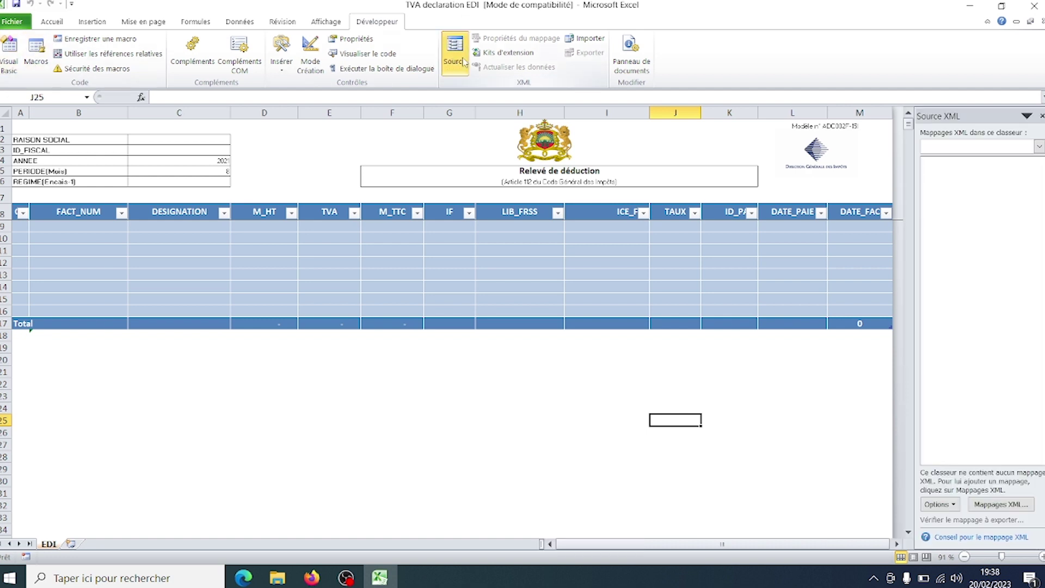
{"action": "left_click", "coordinate": [1004, 506]}
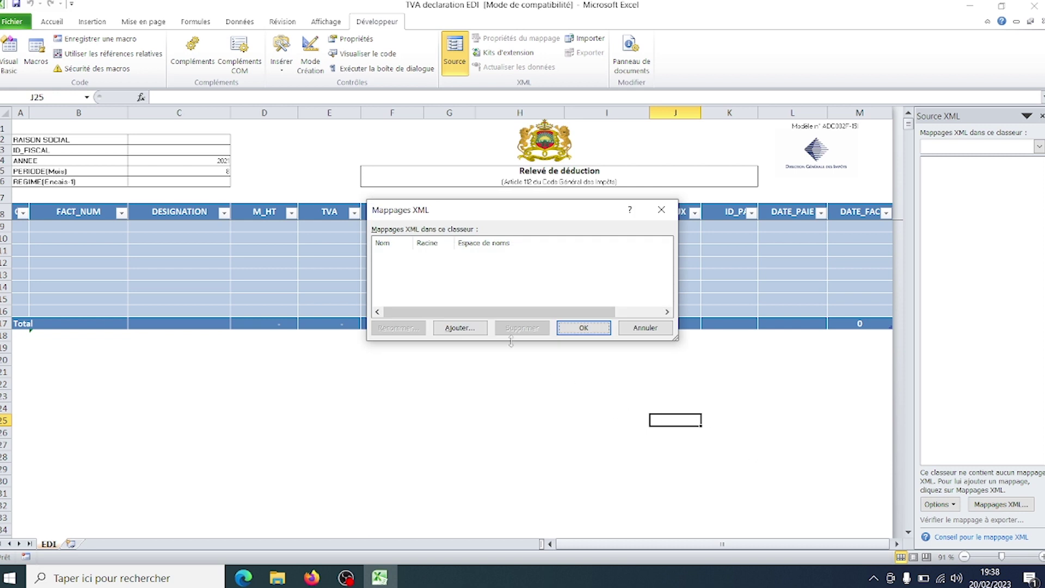
{"action": "left_click", "coordinate": [463, 333]}
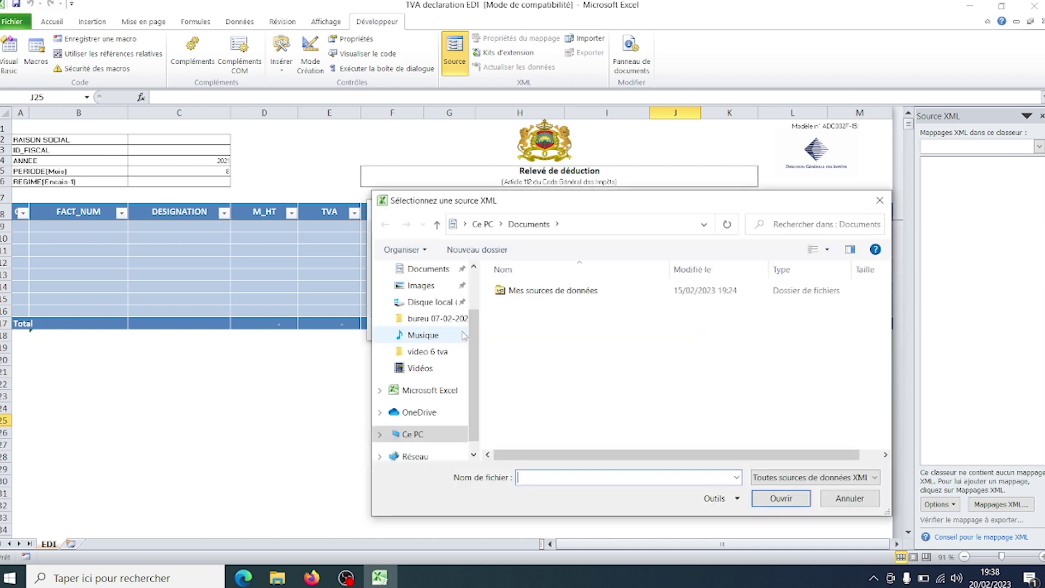
{"action": "scroll", "coordinate": [430, 305], "scroll_direction": "up", "scroll_amount": 2}
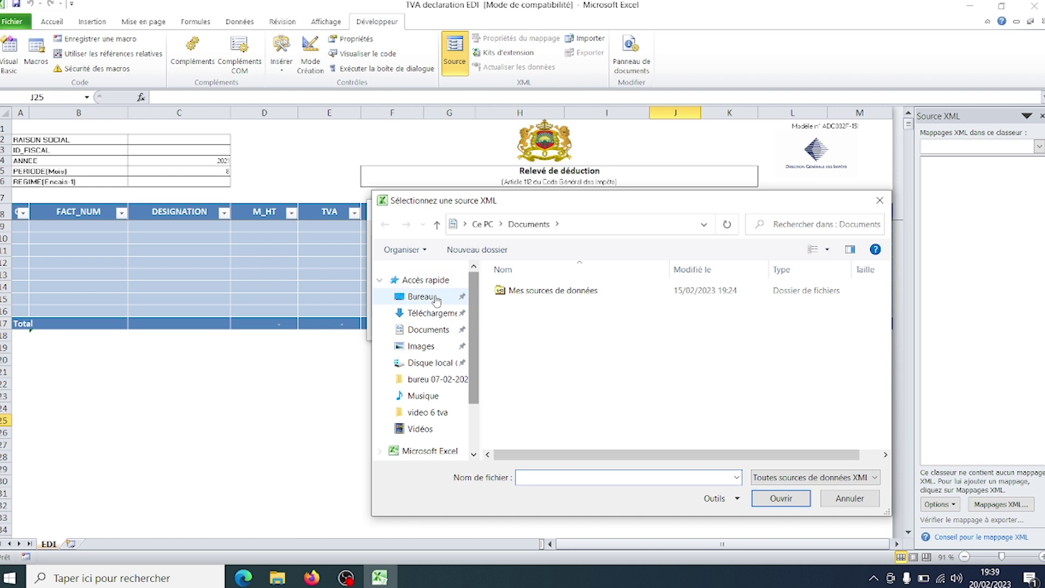
{"action": "left_click", "coordinate": [428, 298]}
{"action": "left_click", "coordinate": [518, 323]}
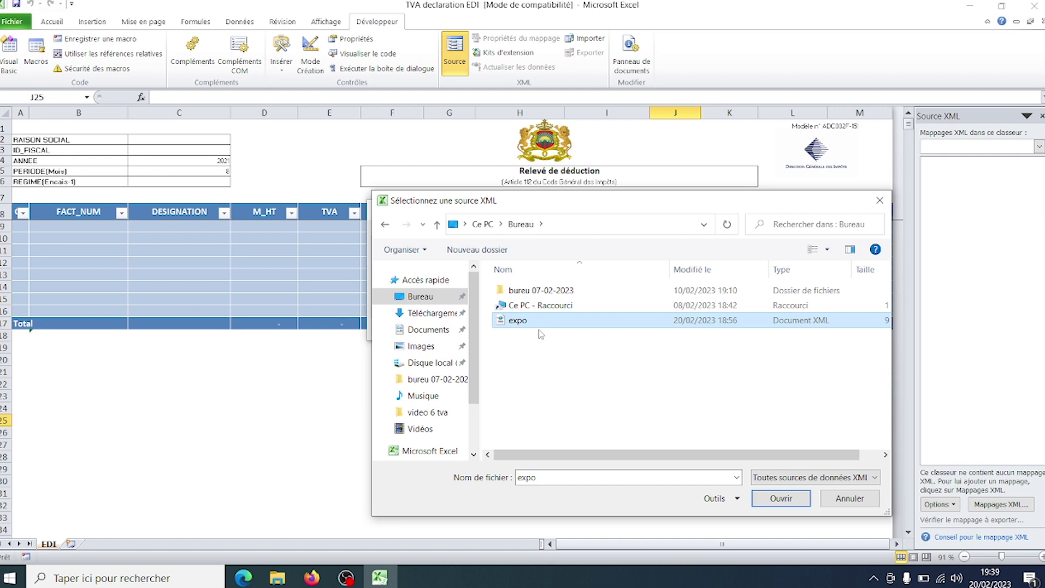
{"action": "left_click", "coordinate": [779, 499]}
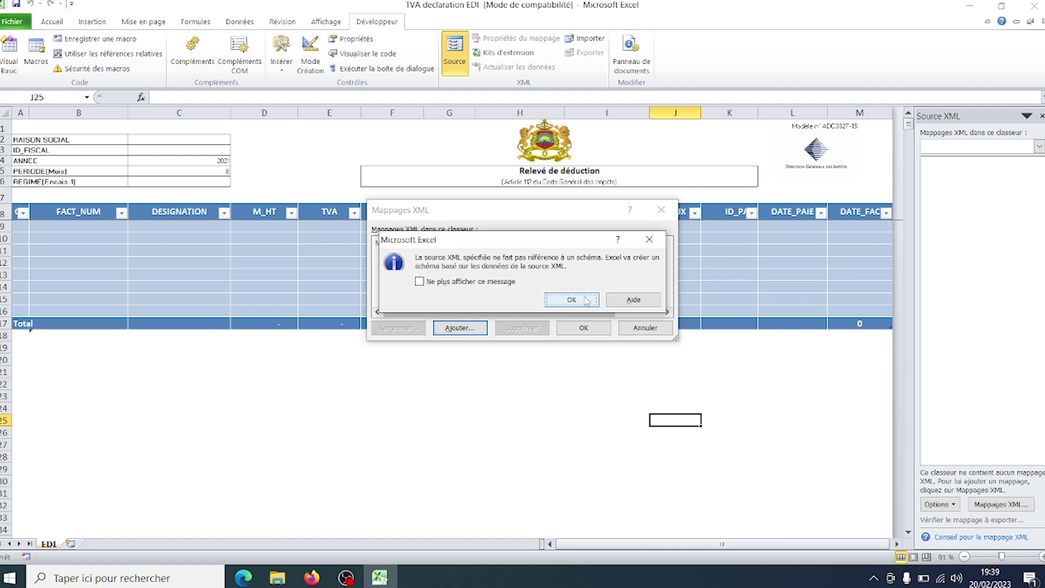
{"action": "left_click", "coordinate": [586, 301]}
{"action": "left_click", "coordinate": [584, 329]}
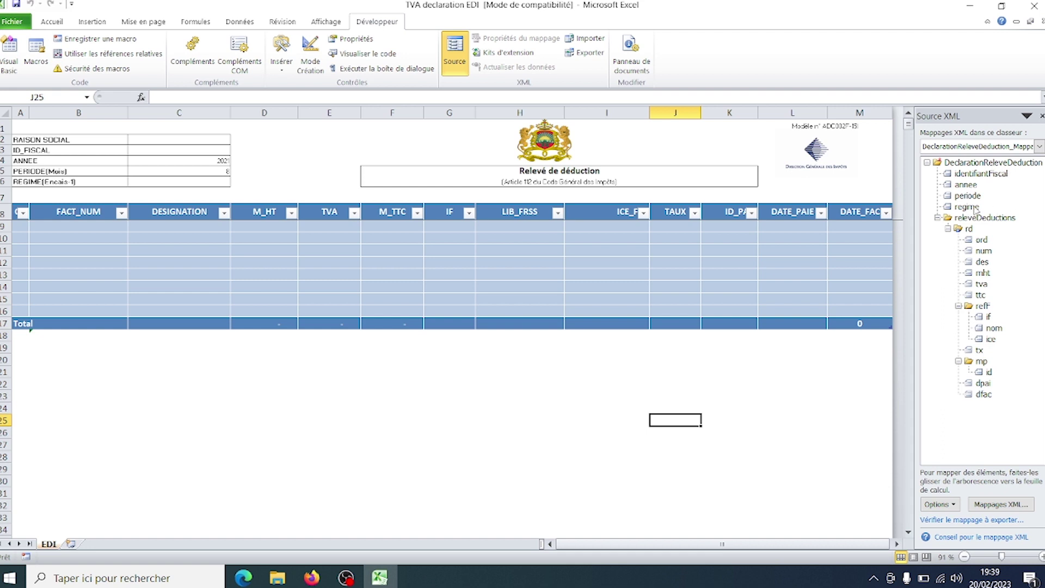
- Drag identifiantFiscal, annee, periode and regime from the XML Source pane onto C3, C4, C5 and C6
{"action": "left_click_drag", "start_coordinate": [980, 173], "coordinate": [197, 141]}
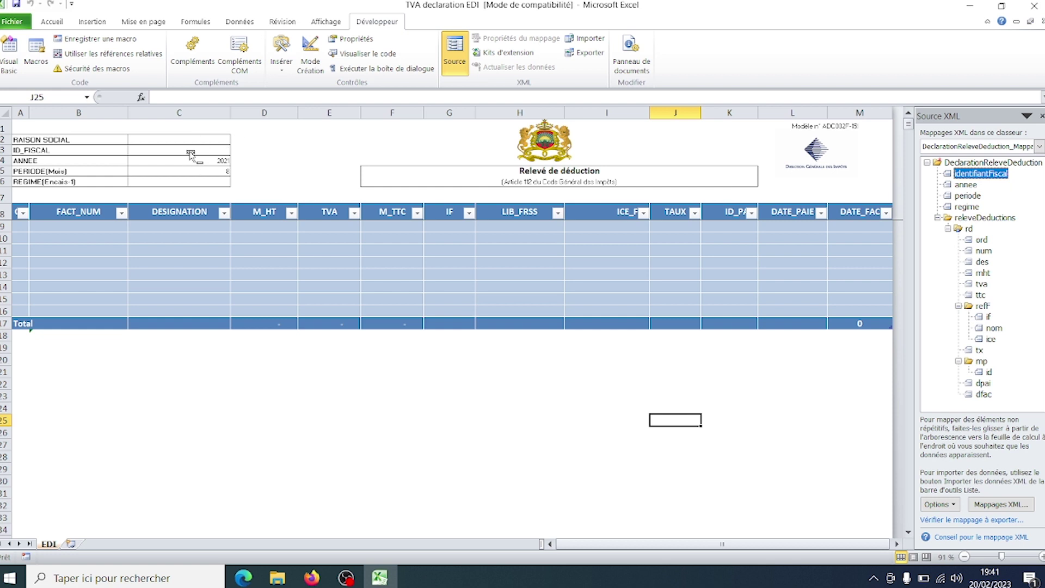
{"action": "left_click_drag", "start_coordinate": [198, 140], "coordinate": [188, 150]}
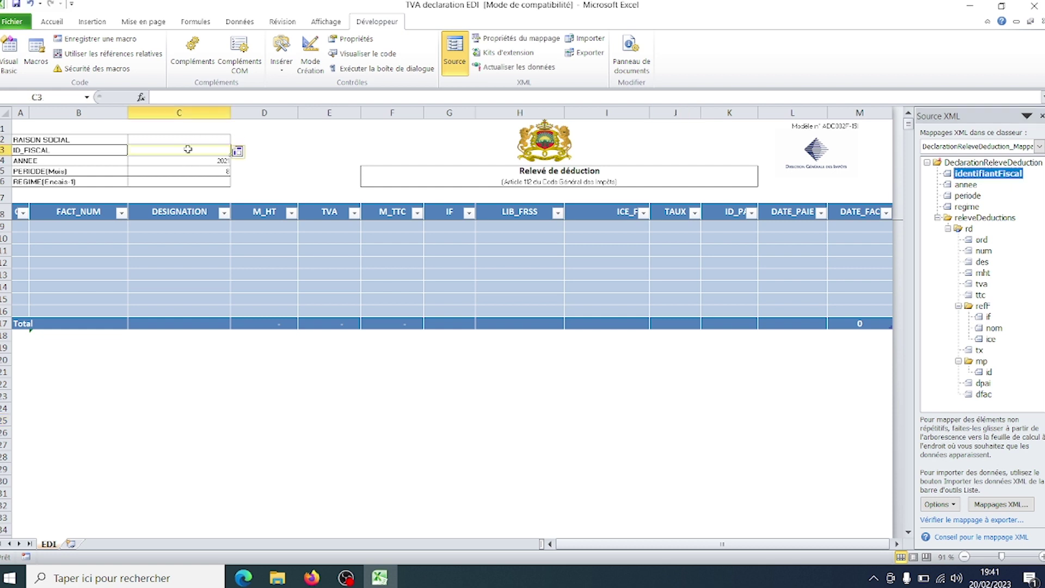
{"action": "left_click", "coordinate": [969, 186]}
{"action": "left_click_drag", "start_coordinate": [970, 190], "coordinate": [197, 157]}
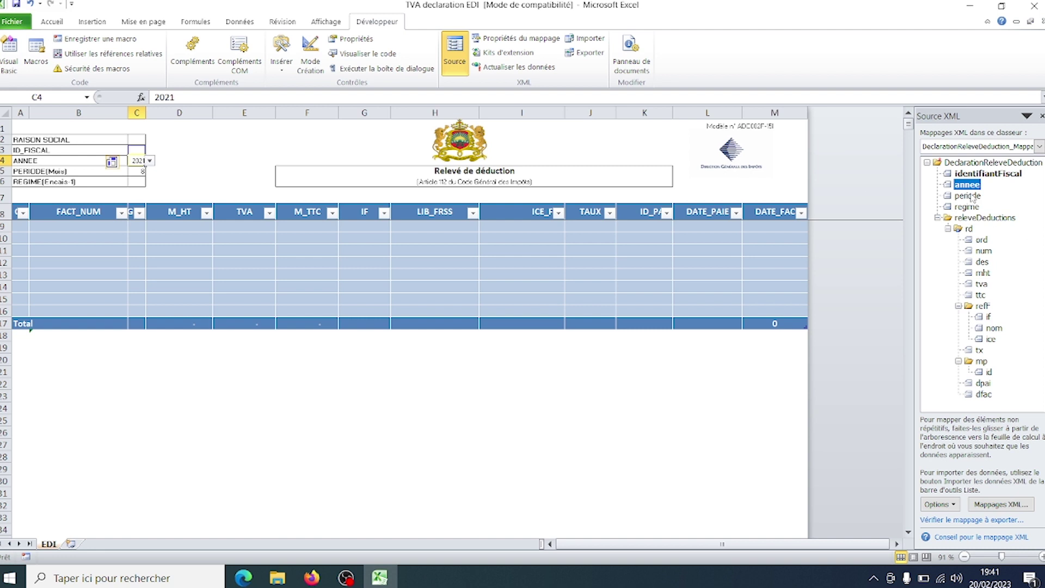
{"action": "left_click_drag", "start_coordinate": [973, 197], "coordinate": [140, 174]}
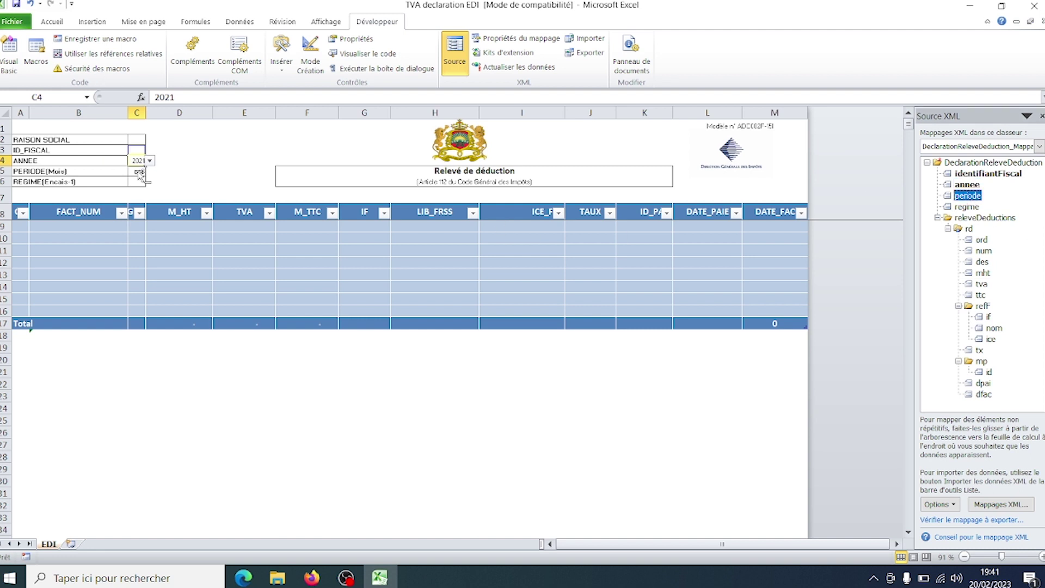
{"action": "left_click_drag", "start_coordinate": [141, 173], "coordinate": [133, 170]}
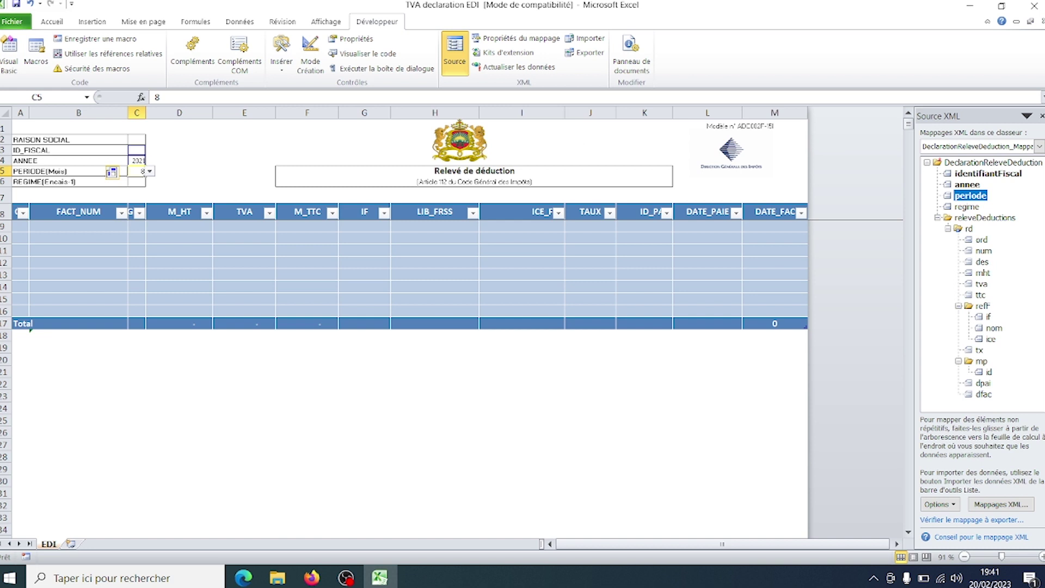
{"action": "mouse_move", "coordinate": [974, 207]}
{"action": "left_mouse_down"}
{"action": "mouse_move", "coordinate": [194, 194]}
{"action": "mouse_move", "coordinate": [146, 182]}
{"action": "left_mouse_up"}
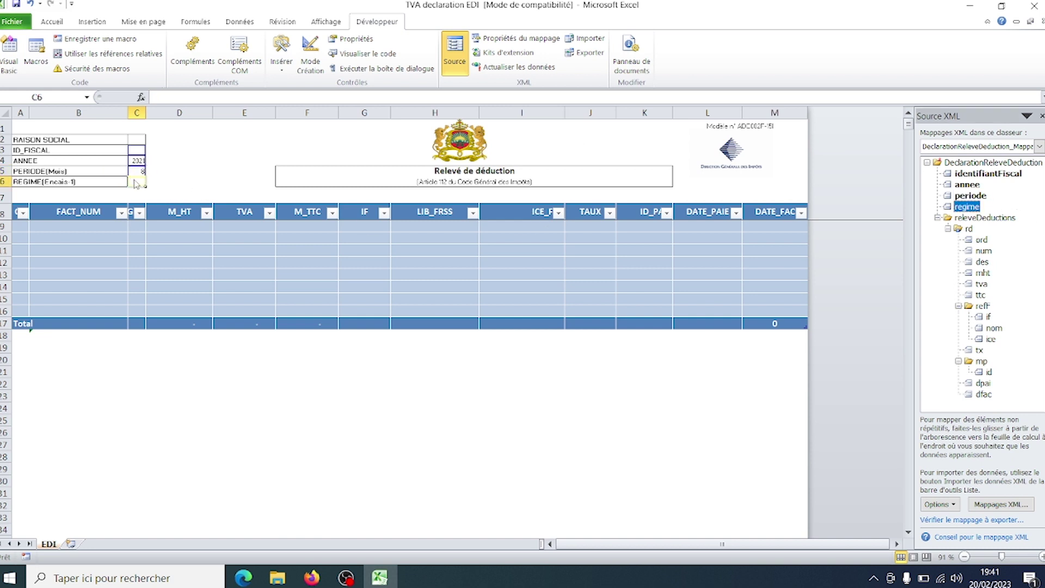
{"action": "left_click", "coordinate": [979, 243]}
- Map ord, num and des to the first column, FACT_NUM and DESIGNATION headers
{"action": "left_click_drag", "start_coordinate": [984, 243], "coordinate": [22, 219]}
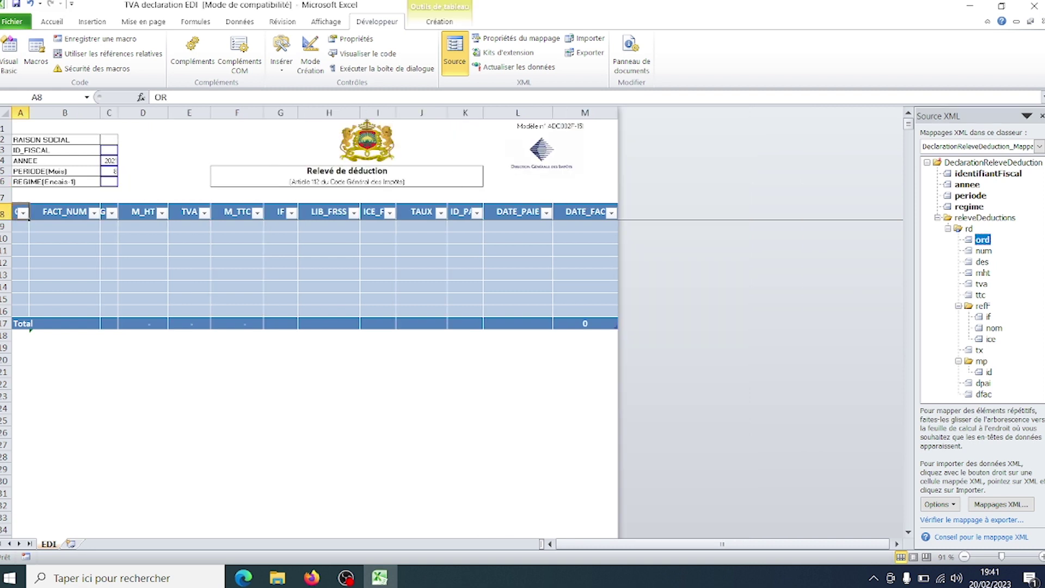
{"action": "left_click", "coordinate": [984, 251]}
{"action": "left_click_drag", "start_coordinate": [987, 252], "coordinate": [54, 214]}
{"action": "left_click_drag", "start_coordinate": [982, 262], "coordinate": [108, 216]}
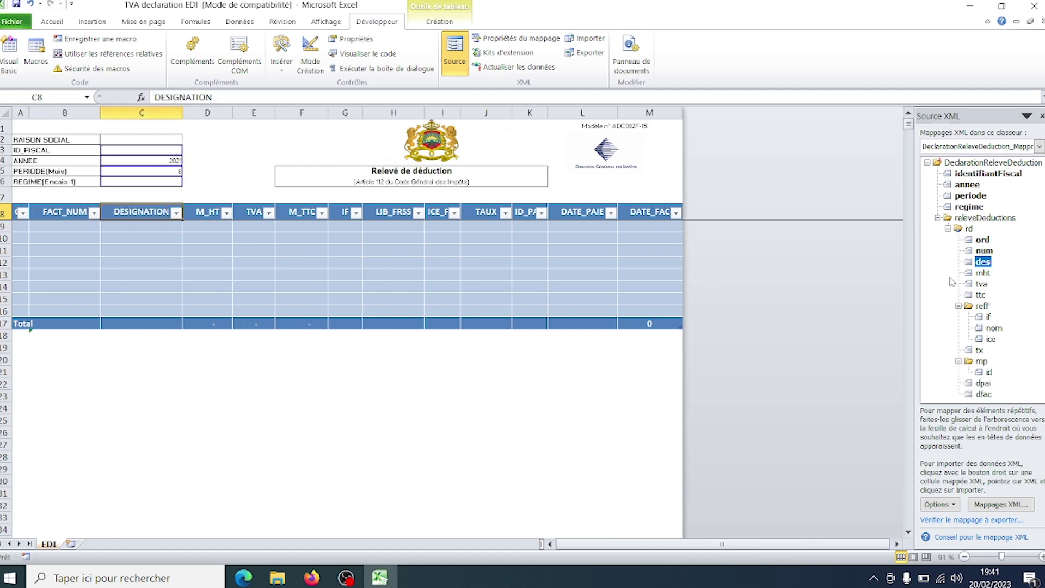
- Map mht, tva and ttc to M_HT, TVA and M_TTC, keeping existing formatting
{"action": "left_click_drag", "start_coordinate": [983, 278], "coordinate": [212, 220]}
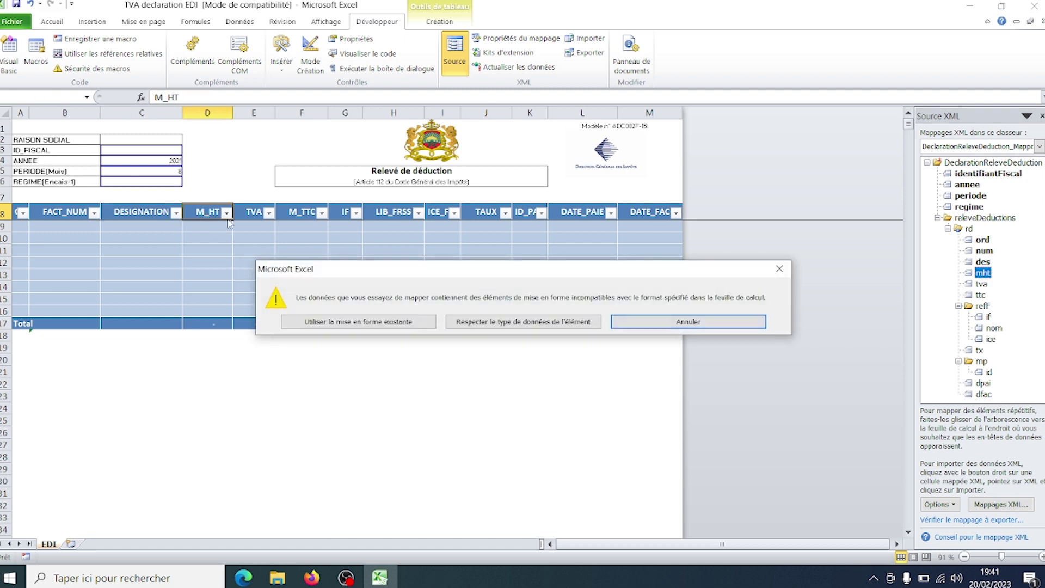
{"action": "left_click", "coordinate": [354, 323]}
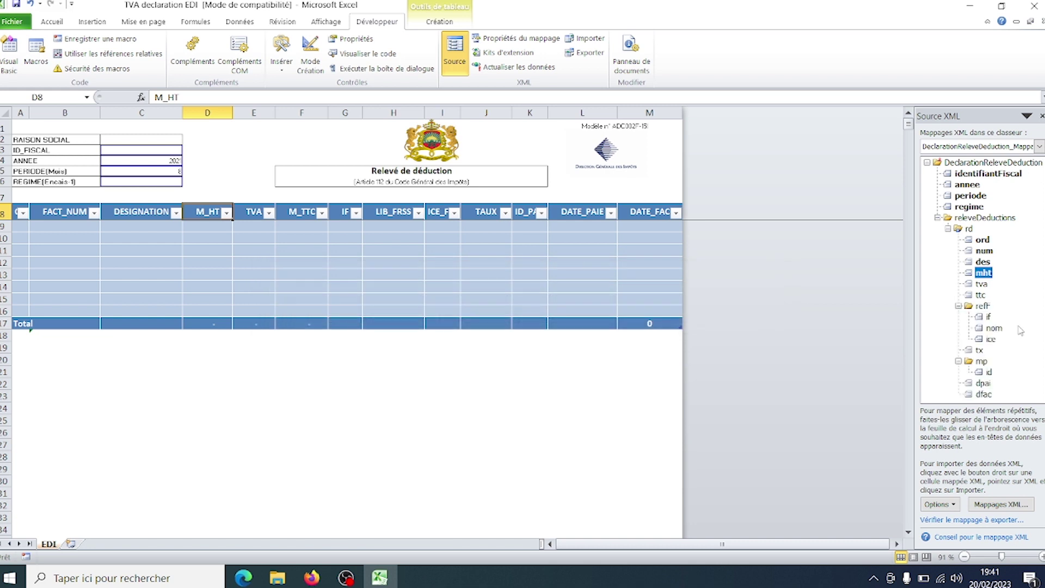
{"action": "mouse_move", "coordinate": [979, 284]}
{"action": "left_mouse_down"}
{"action": "mouse_move", "coordinate": [235, 234]}
{"action": "mouse_move", "coordinate": [261, 218]}
{"action": "left_mouse_up"}
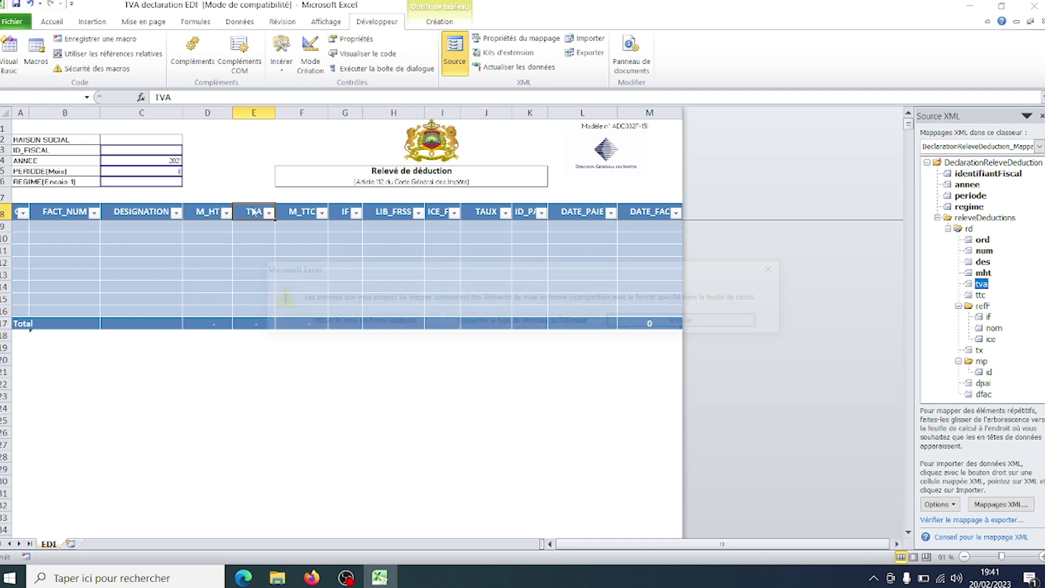
{"action": "left_click", "coordinate": [330, 322]}
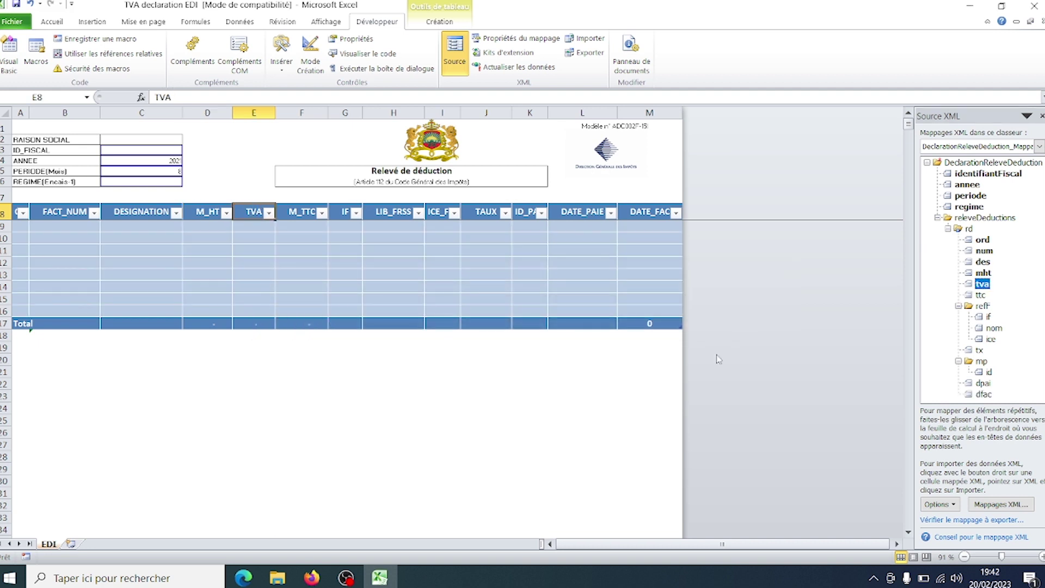
{"action": "left_click_drag", "start_coordinate": [981, 296], "coordinate": [306, 217]}
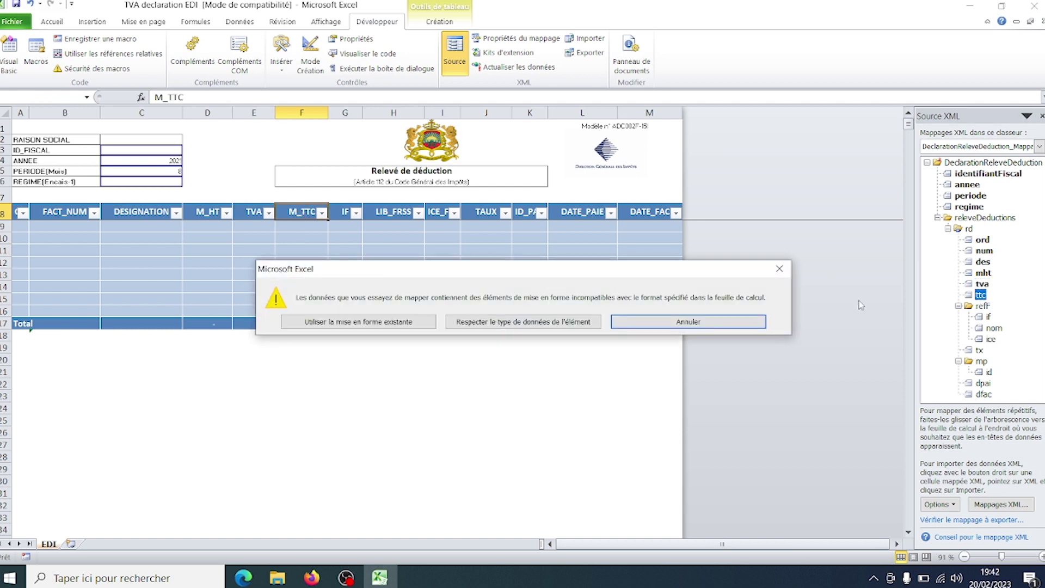
{"action": "left_click", "coordinate": [344, 323]}
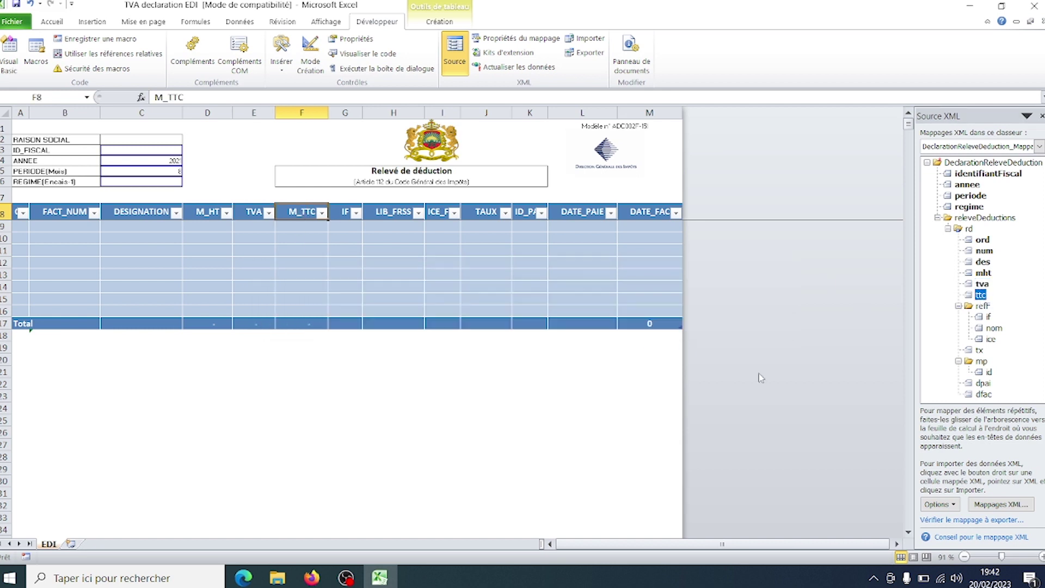
- Map if, nom, ice and tx to IF, LIB_FRSS, ICE_FRS and TAUX, keeping existing formatting
{"action": "left_click_drag", "start_coordinate": [982, 318], "coordinate": [345, 217]}
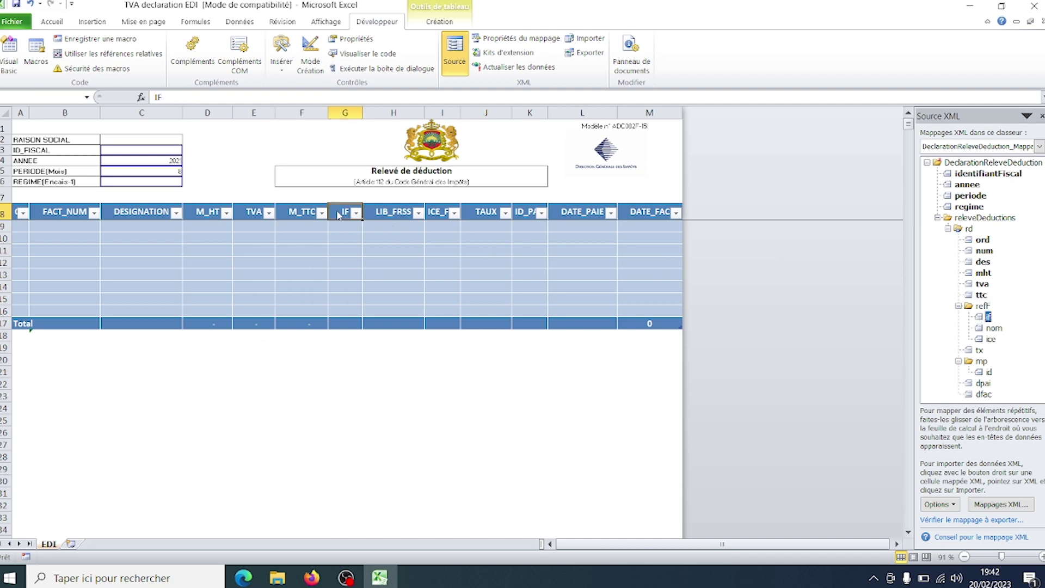
{"action": "left_click", "coordinate": [367, 321]}
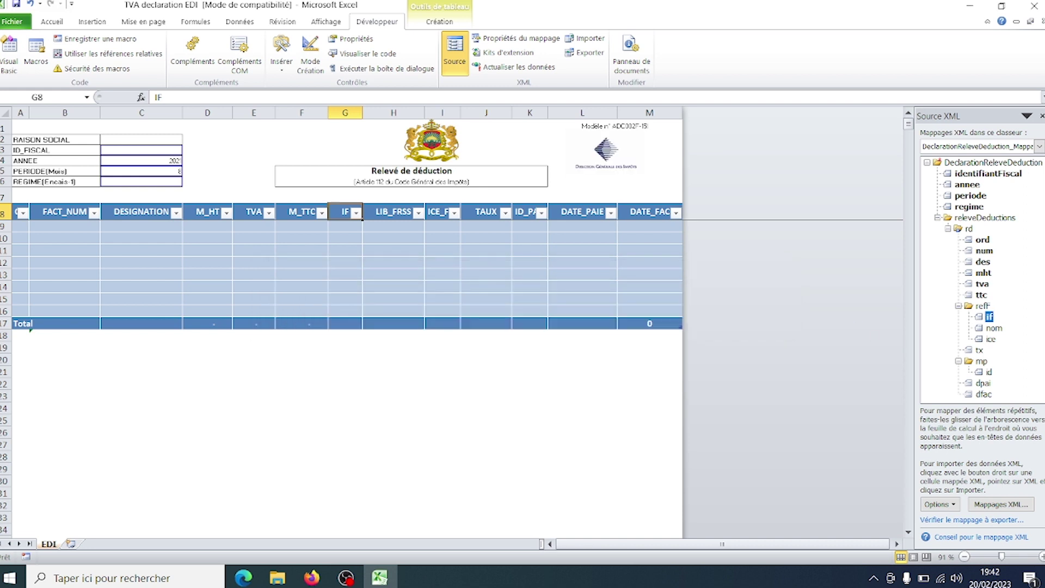
{"action": "mouse_move", "coordinate": [994, 328]}
{"action": "left_mouse_down"}
{"action": "mouse_move", "coordinate": [475, 263]}
{"action": "mouse_move", "coordinate": [384, 212]}
{"action": "left_mouse_up"}
{"action": "left_click", "coordinate": [991, 338]}
{"action": "left_click_drag", "start_coordinate": [992, 339], "coordinate": [439, 217]}
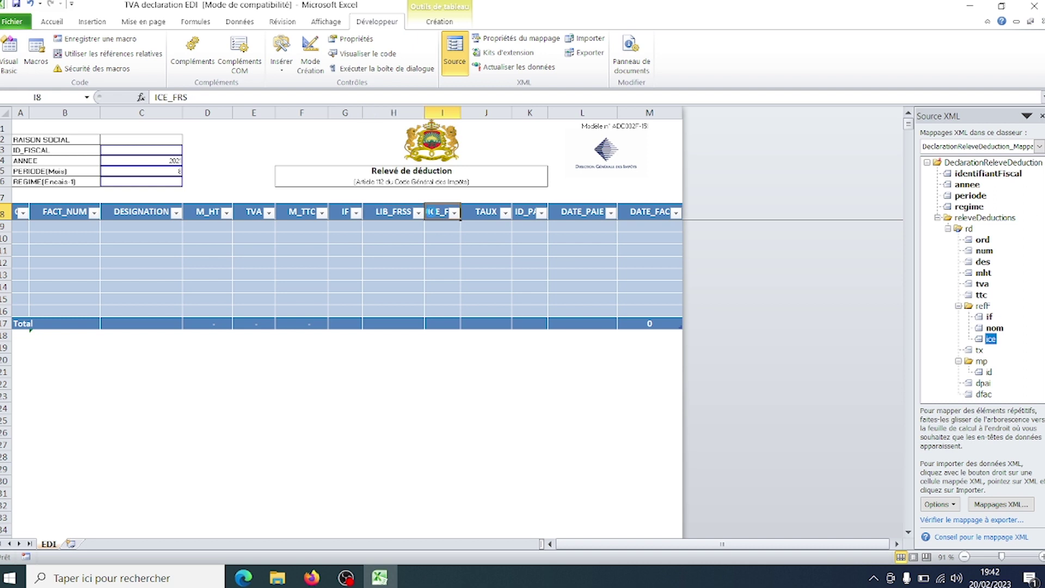
{"action": "left_click_drag", "start_coordinate": [980, 353], "coordinate": [489, 214]}
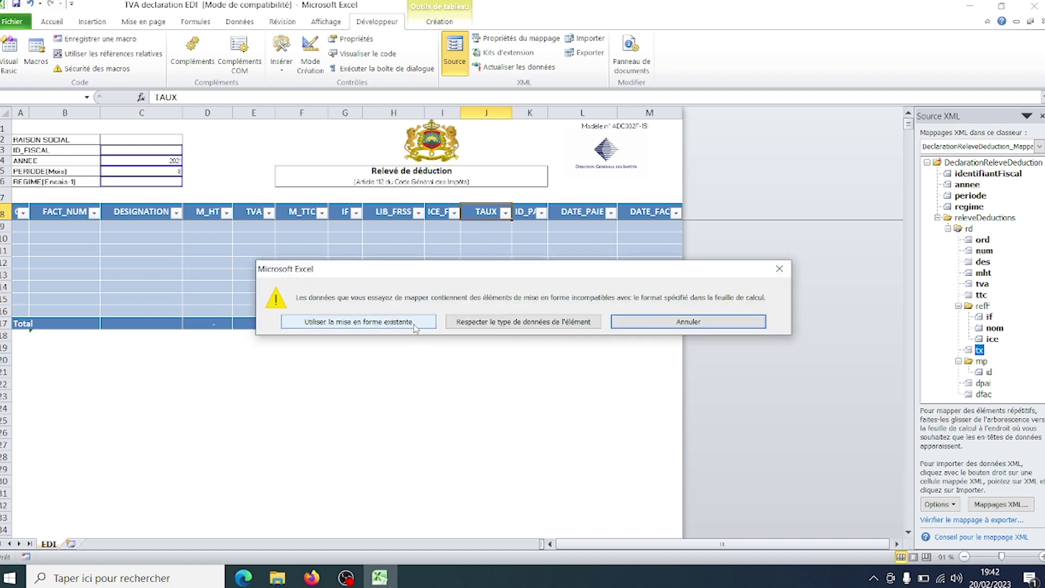
{"action": "left_click", "coordinate": [416, 324]}
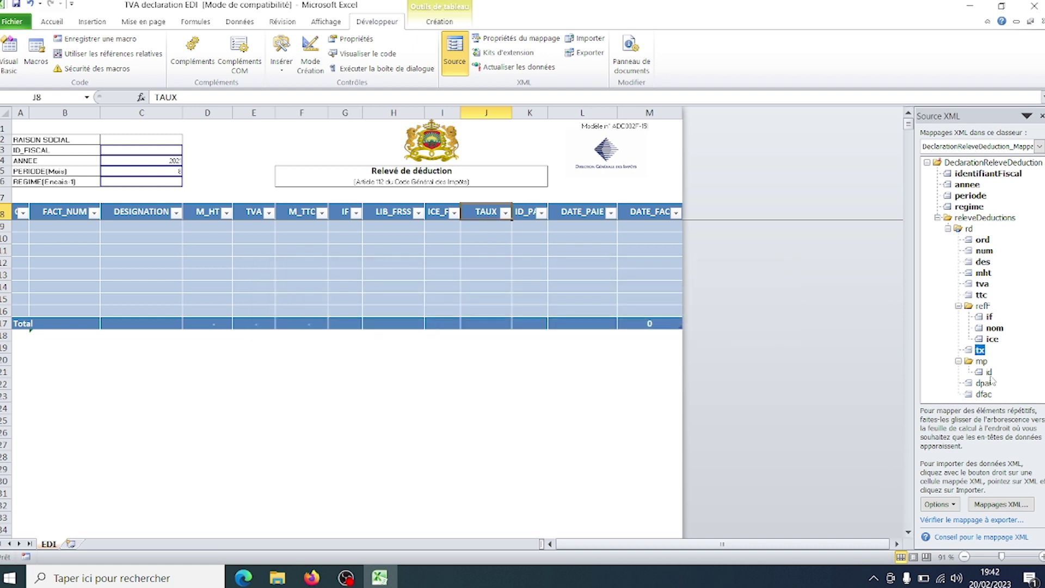
- Map id, dpai and dfac to ID_PAIE, DATE_PAIE and DATE_FAC columns
{"action": "mouse_move", "coordinate": [989, 373]}
{"action": "left_mouse_down"}
{"action": "mouse_move", "coordinate": [520, 220]}
{"action": "mouse_move", "coordinate": [526, 214]}
{"action": "left_mouse_up"}
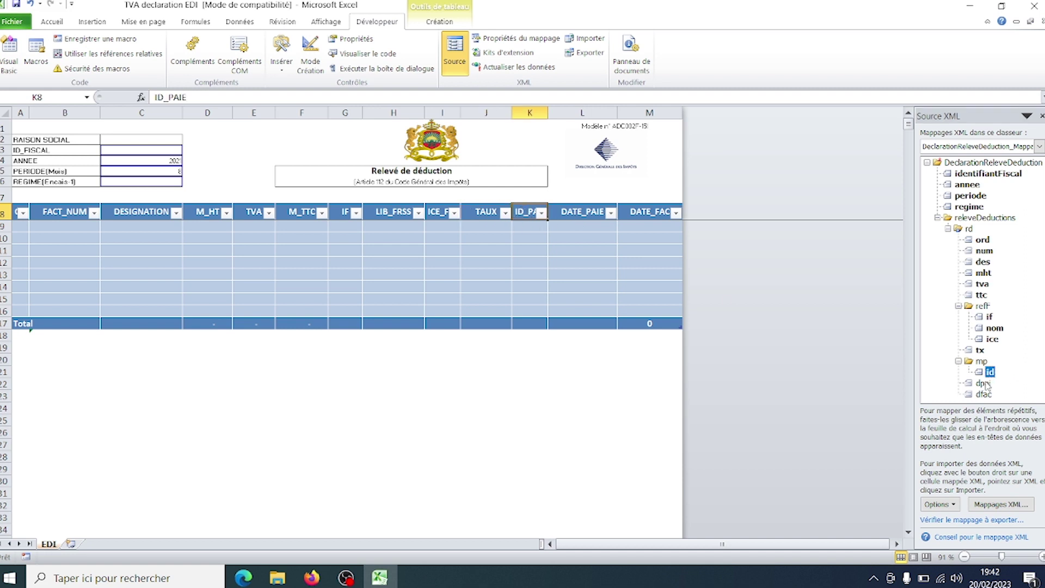
{"action": "left_click_drag", "start_coordinate": [983, 384], "coordinate": [582, 214]}
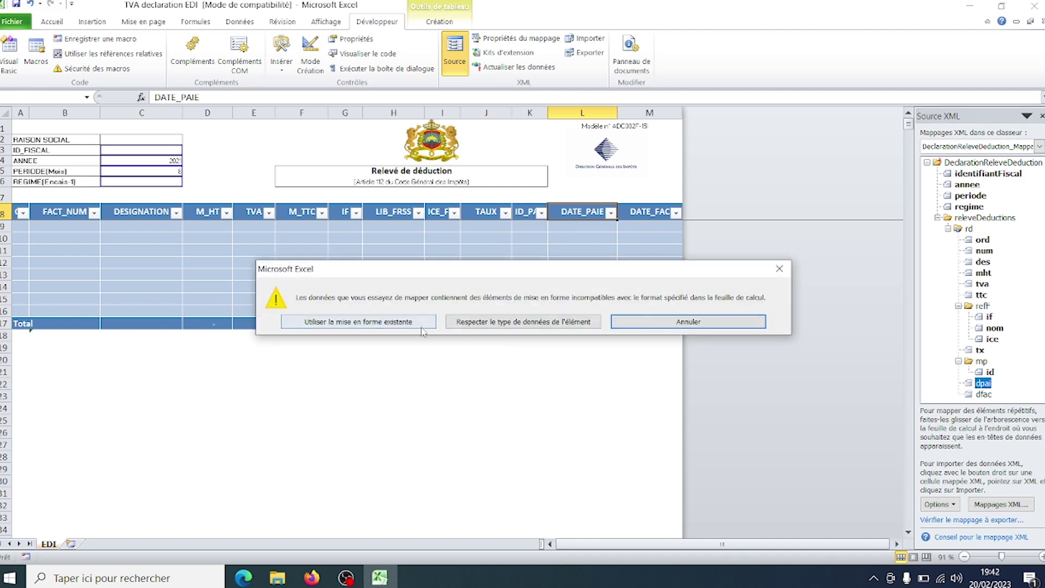
{"action": "left_click", "coordinate": [373, 322]}
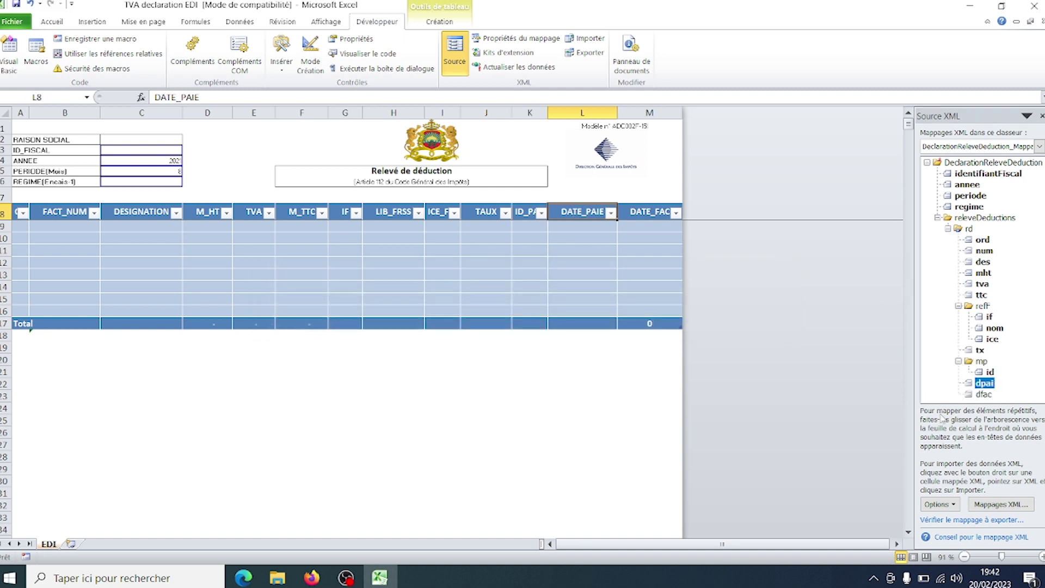
{"action": "left_click", "coordinate": [984, 394]}
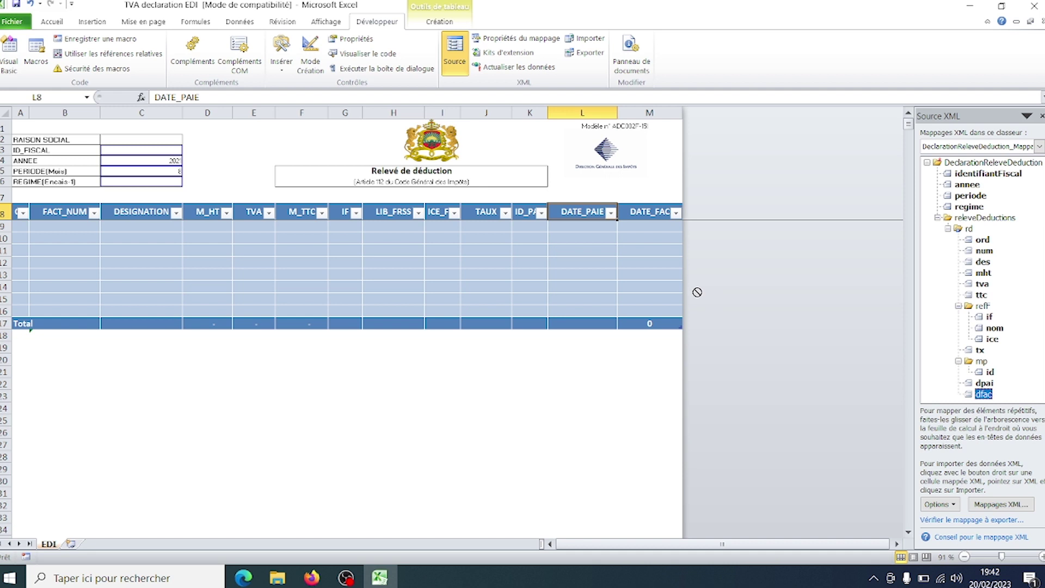
{"action": "left_click_drag", "start_coordinate": [986, 394], "coordinate": [654, 215]}
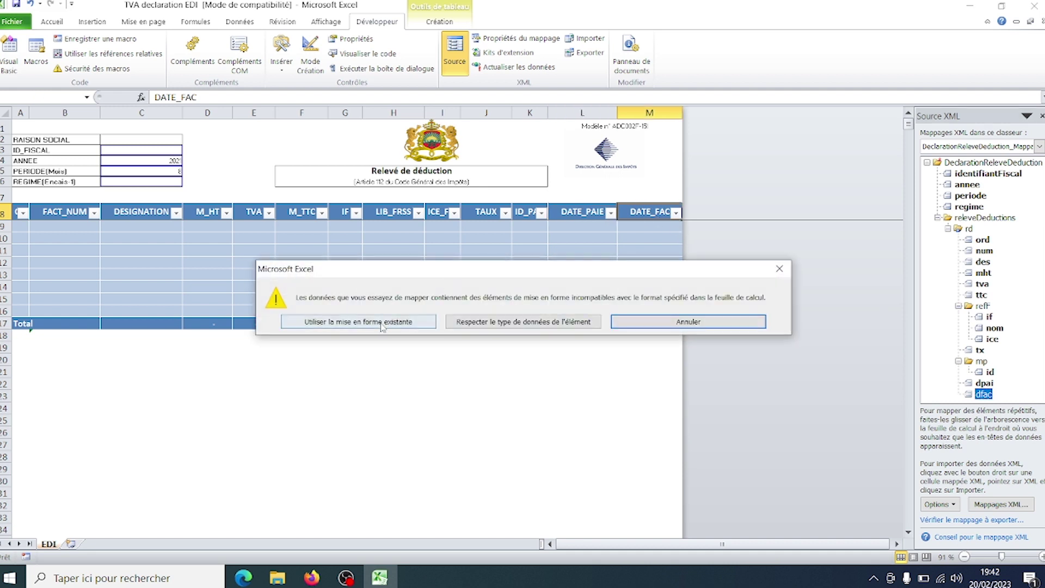
{"action": "left_click", "coordinate": [380, 322]}
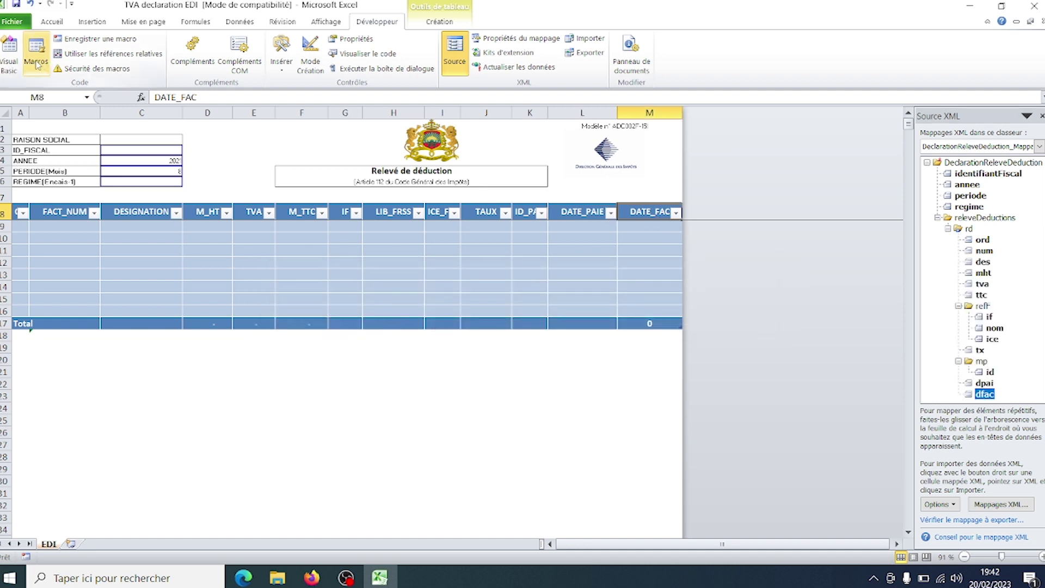
- Save the workbook past the privacy warning and close the XML Source pane
{"action": "left_click", "coordinate": [17, 5]}
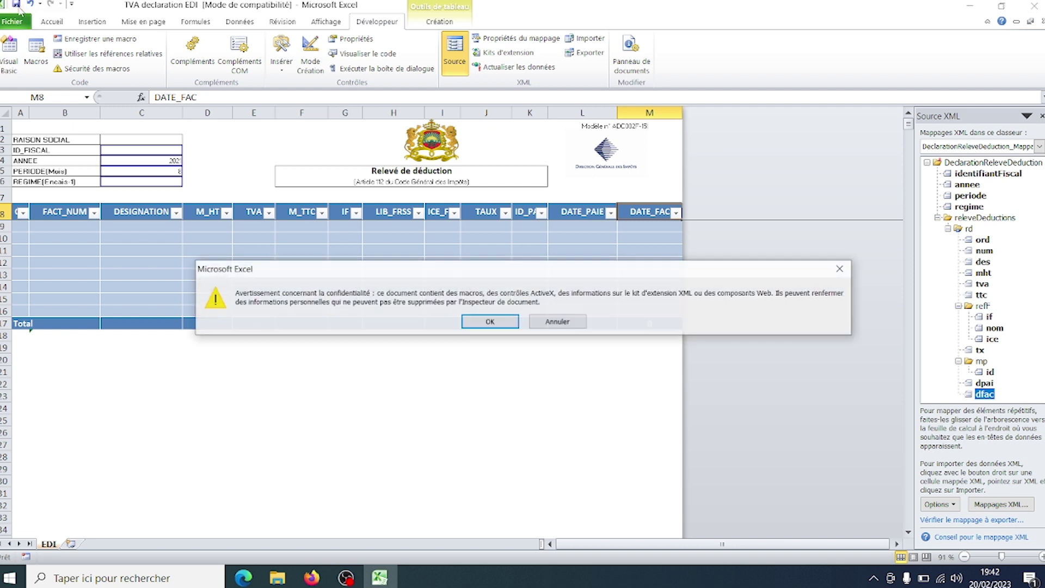
{"action": "left_click", "coordinate": [472, 324]}
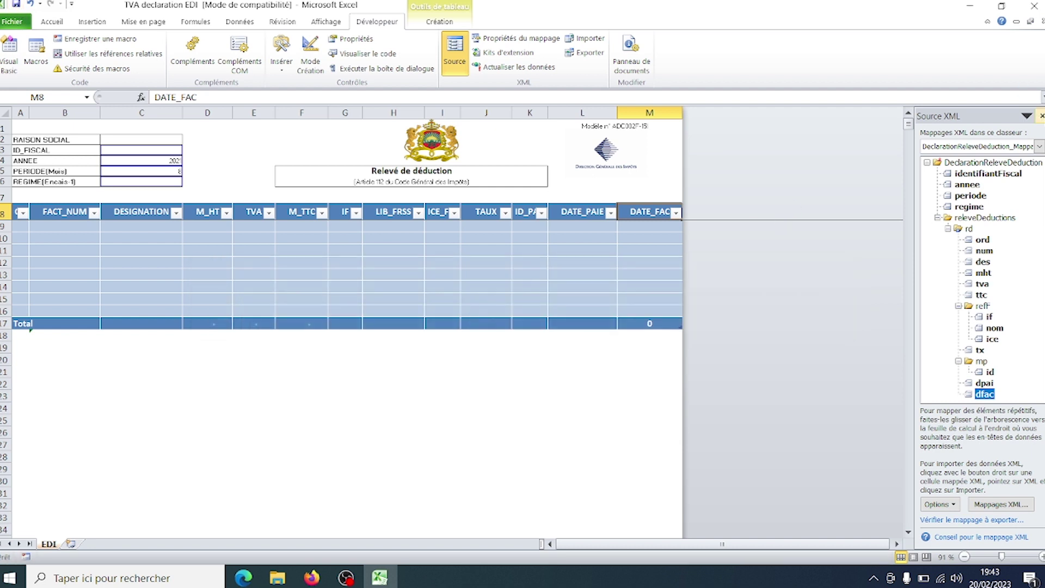
{"action": "left_click", "coordinate": [1041, 116]}
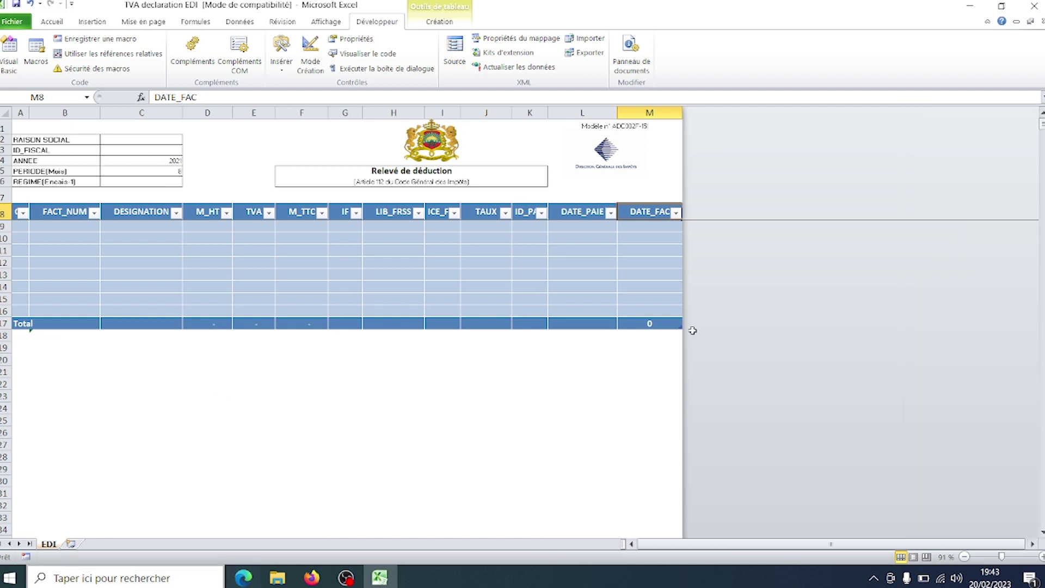
{"action": "left_click", "coordinate": [467, 447]}
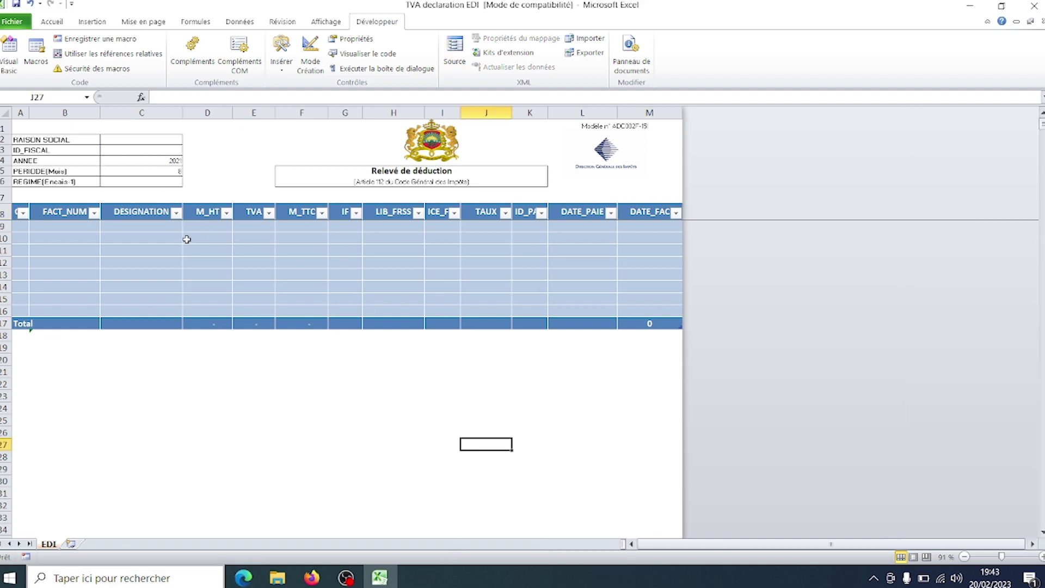
- Type NFIDCOM, the fiscal identifier, 2023, 2 and 1 into header cells C2 through C6
{"action": "left_click", "coordinate": [160, 141]}
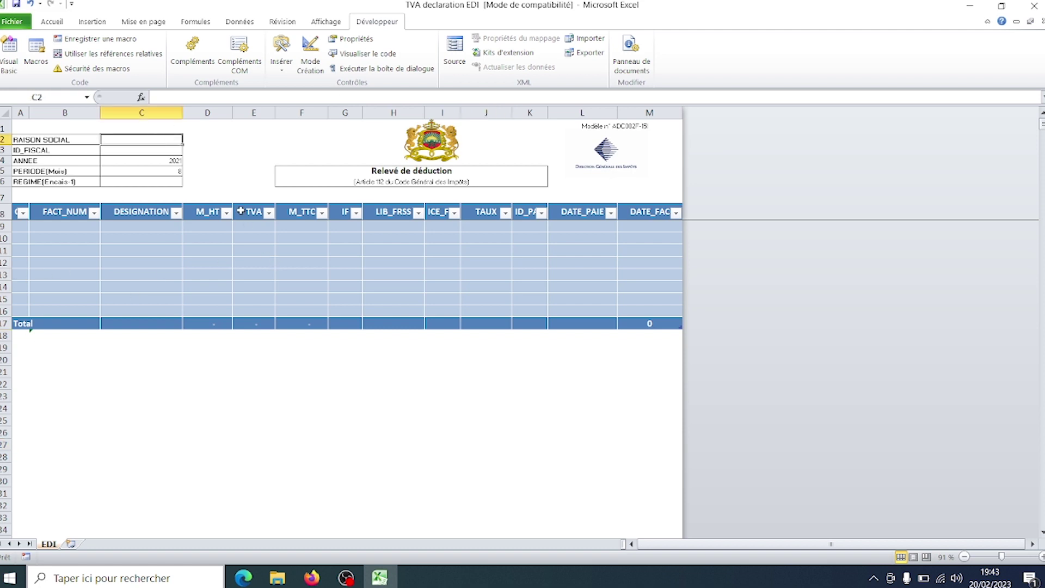
{"action": "type", "text": "NFIDCOM"}
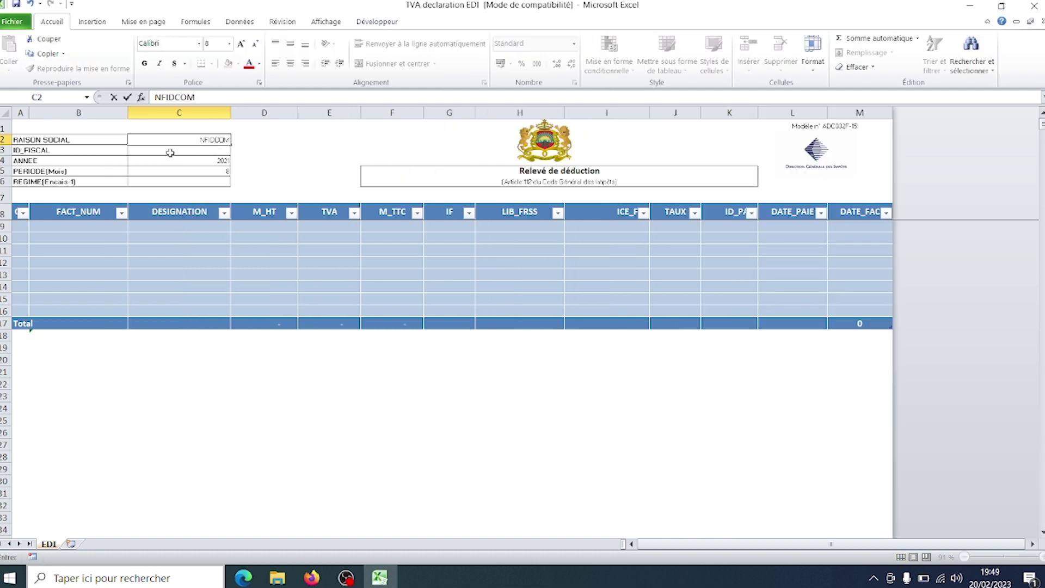
{"action": "left_click", "coordinate": [171, 153]}
{"action": "type", "text": "123456"}
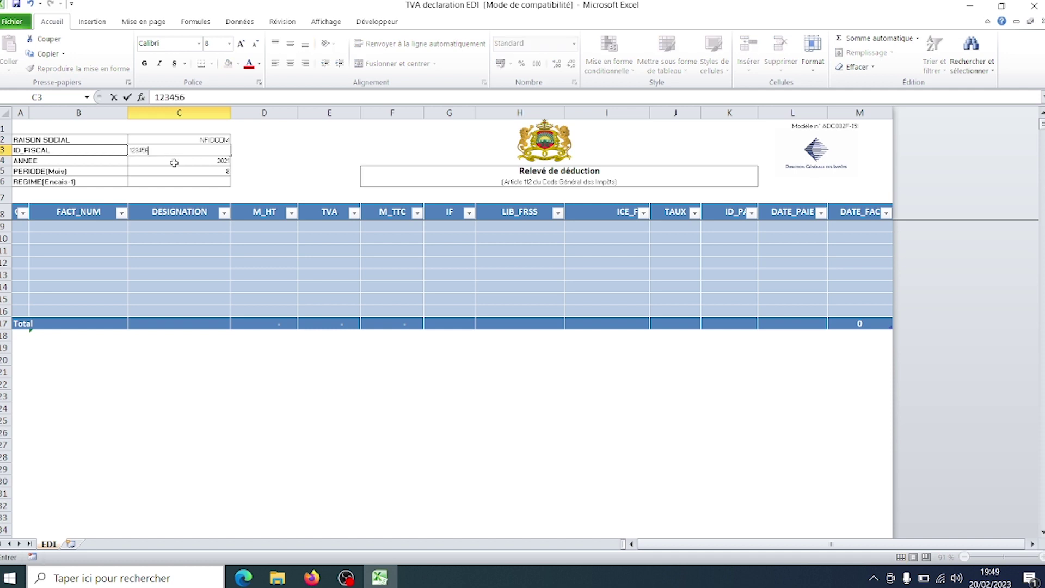
{"action": "left_click", "coordinate": [174, 163]}
{"action": "type", "text": "2023"}
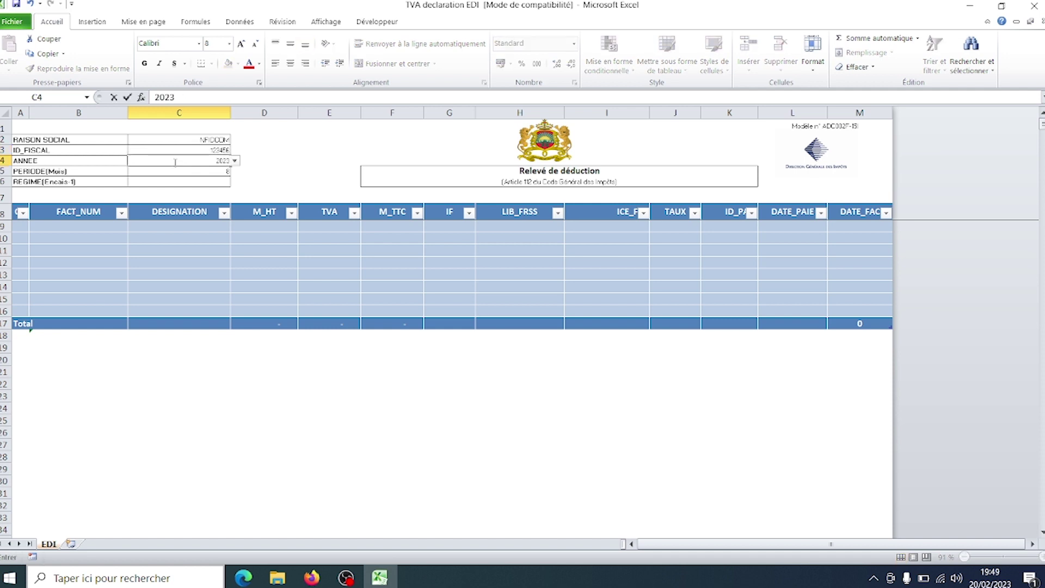
{"action": "left_click", "coordinate": [218, 172]}
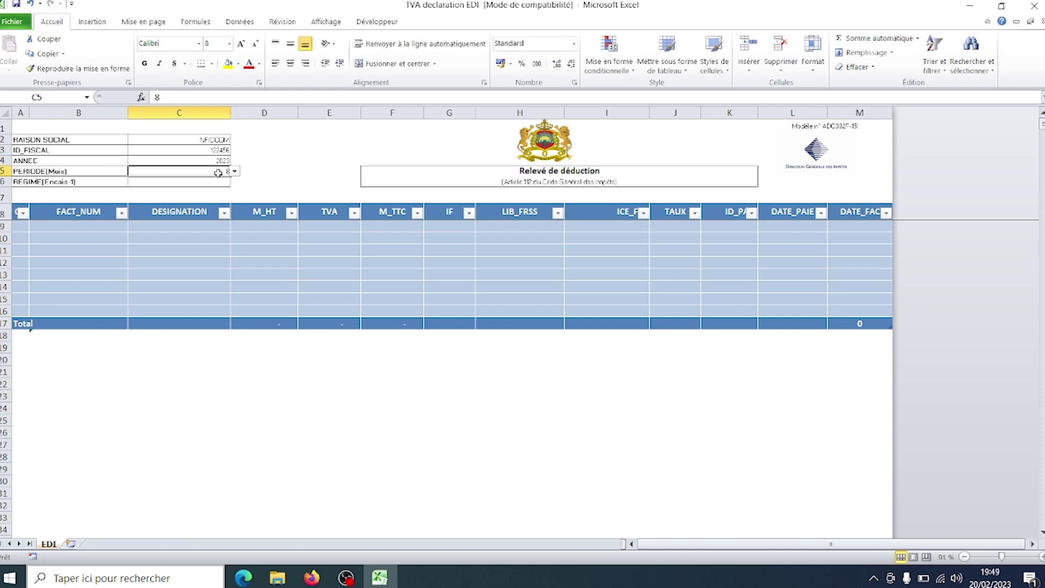
{"action": "type", "text": "2"}
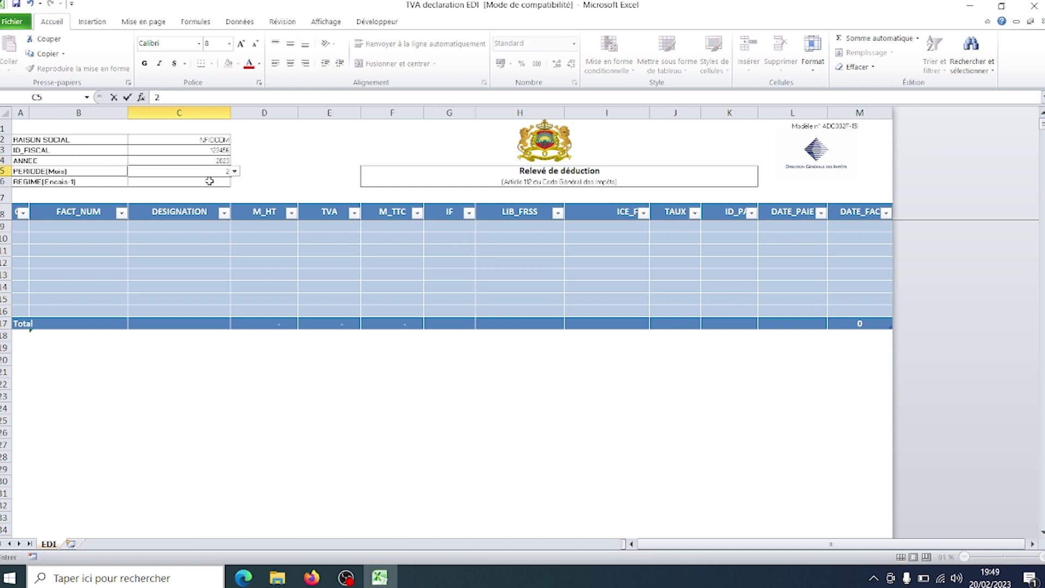
{"action": "left_click", "coordinate": [207, 181]}
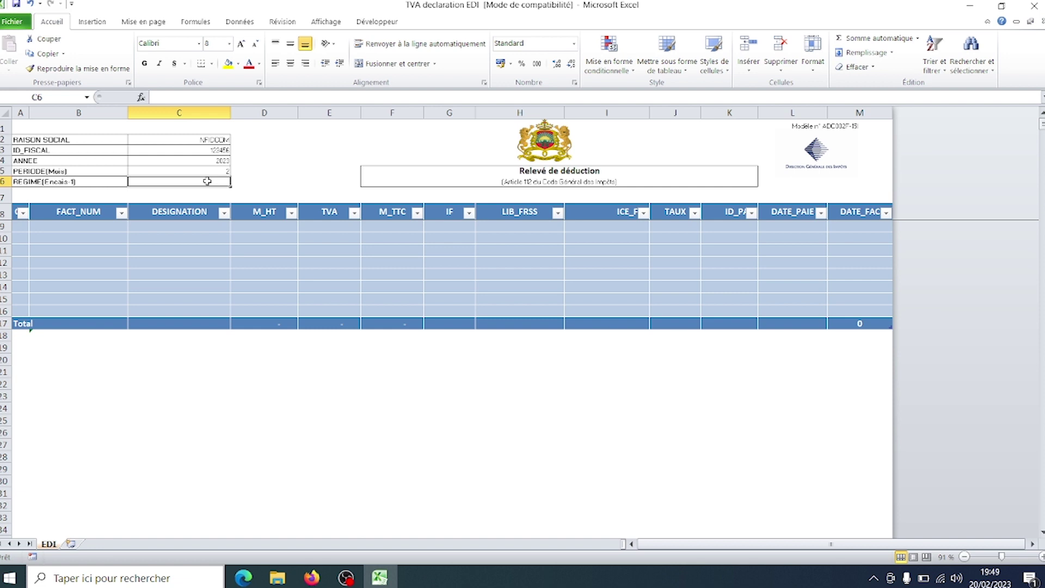
{"action": "type", "text": "1"}
{"action": "left_click", "coordinate": [219, 190]}
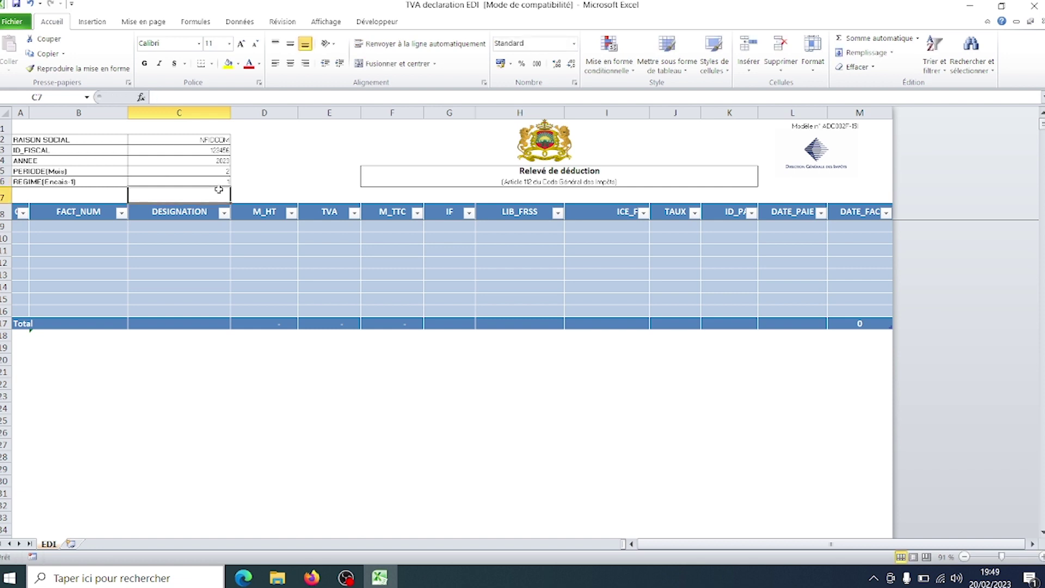
- Fill row 9 with 01, FN° 01, PRESTATION DE SERVICE and 1200 as M_HT
{"action": "left_click", "coordinate": [20, 227]}
{"action": "type", "text": "01"}
{"action": "key", "text": "Tab"}
{"action": "type", "text": "FN"}
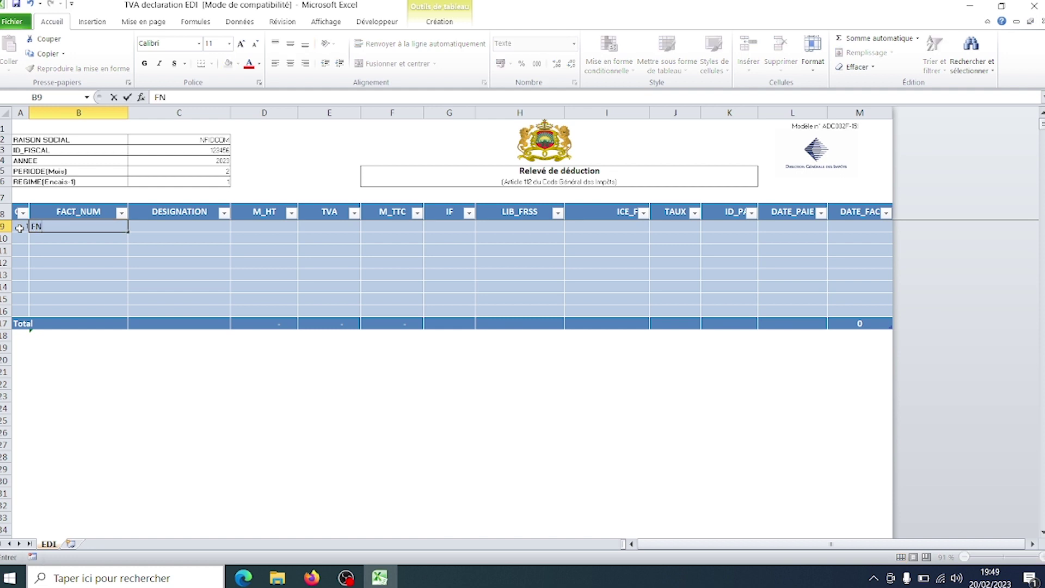
{"action": "type", "text": "° 01"}
{"action": "key", "text": "Tab"}
{"action": "type", "text": "PRESTATI"}
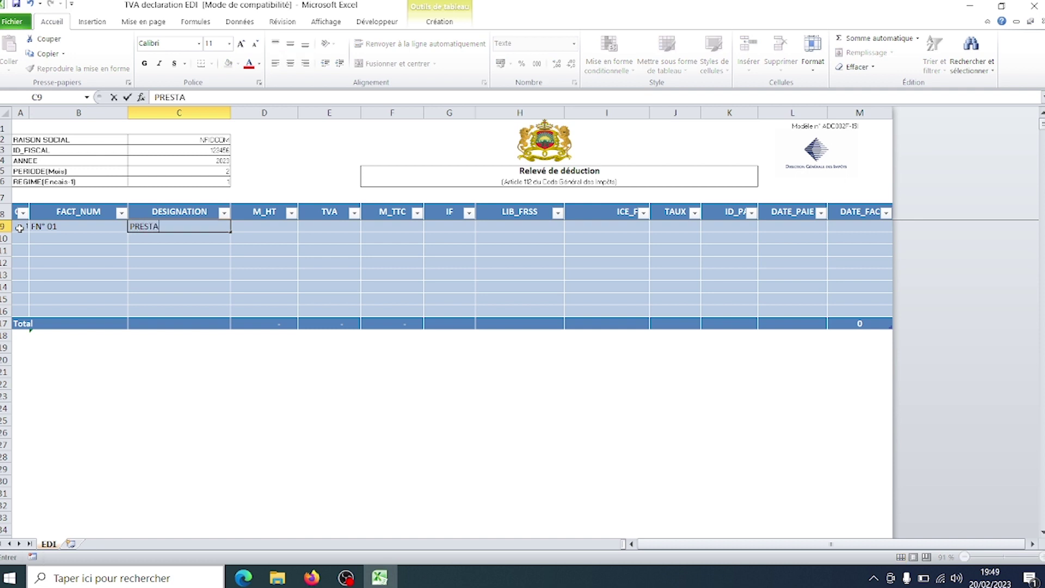
{"action": "type", "text": "ON DE SERVICE"}
{"action": "key", "text": "Tab"}
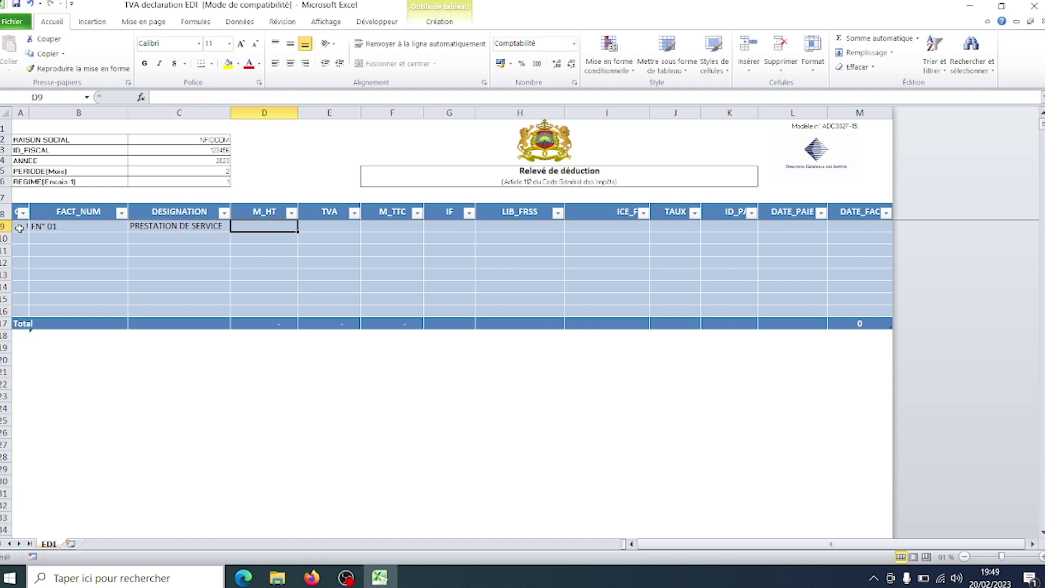
{"action": "type", "text": "1200"}
{"action": "key", "text": "Tab"}
- Make a first, mistyped attempt at a TVA formula based on D9
{"action": "type", "text": "+D90,2"}
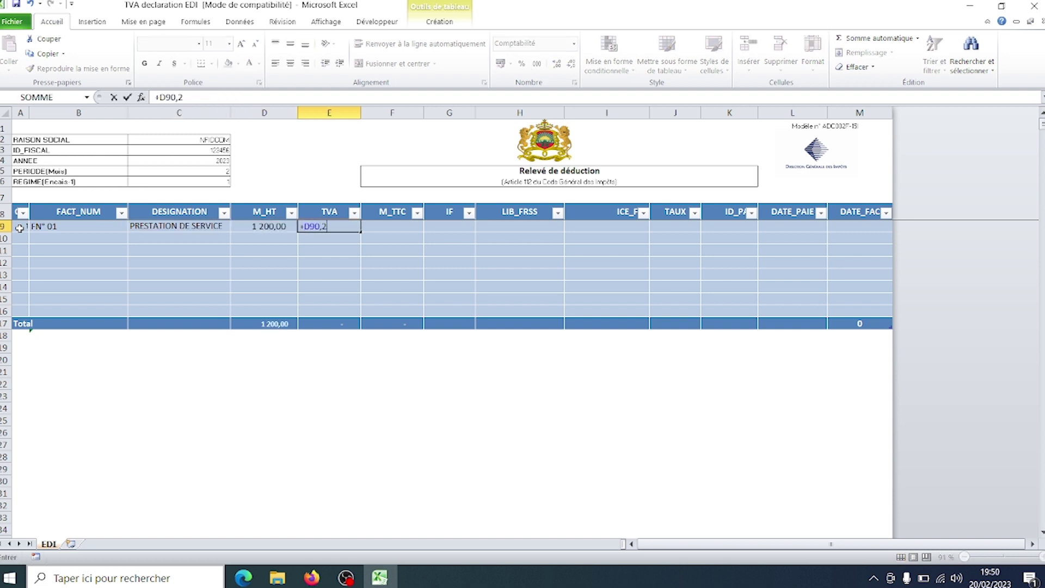
{"action": "key", "text": "BackSpace"}
{"action": "key", "text": "BackSpace"}
{"action": "type", "text": "0,"}
{"action": "key", "text": "BackSpace"}
{"action": "key", "text": "BackSpace"}
{"action": "type", "text": "*0"}
{"action": "key", "text": "Return"}
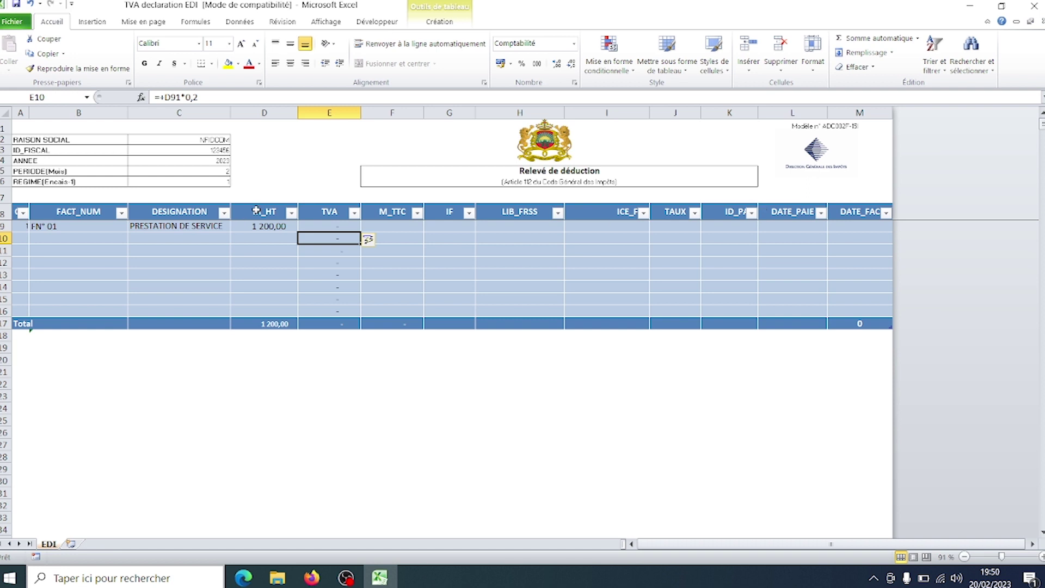
- Set E9 to =+D9*20% and F9 to =+E9+D9, then move to G9
{"action": "left_click", "coordinate": [322, 226]}
{"action": "type", "text": "+"}
{"action": "key", "text": "Left"}
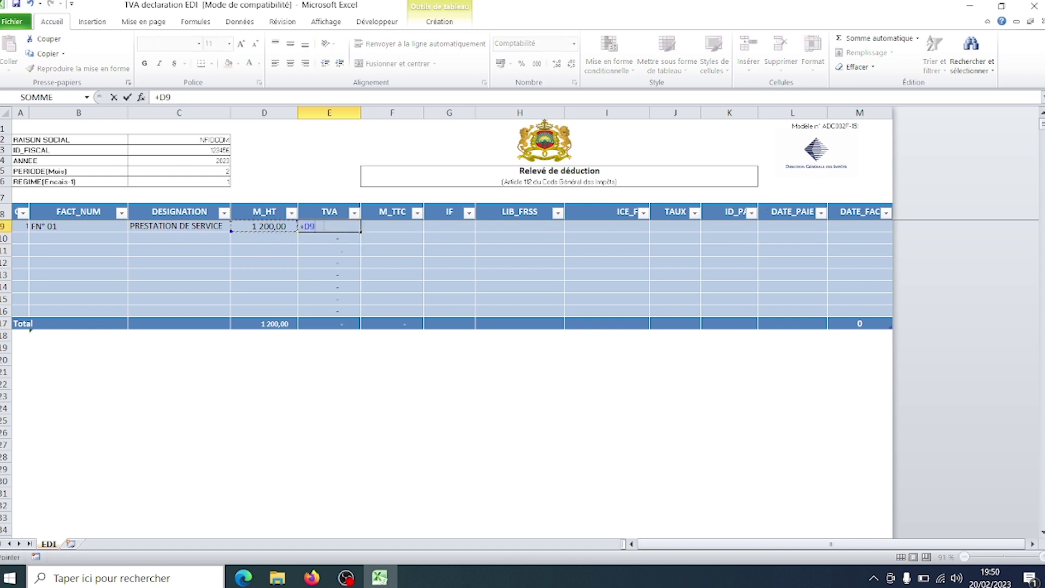
{"action": "type", "text": "*20%"}
{"action": "key", "text": "Tab"}
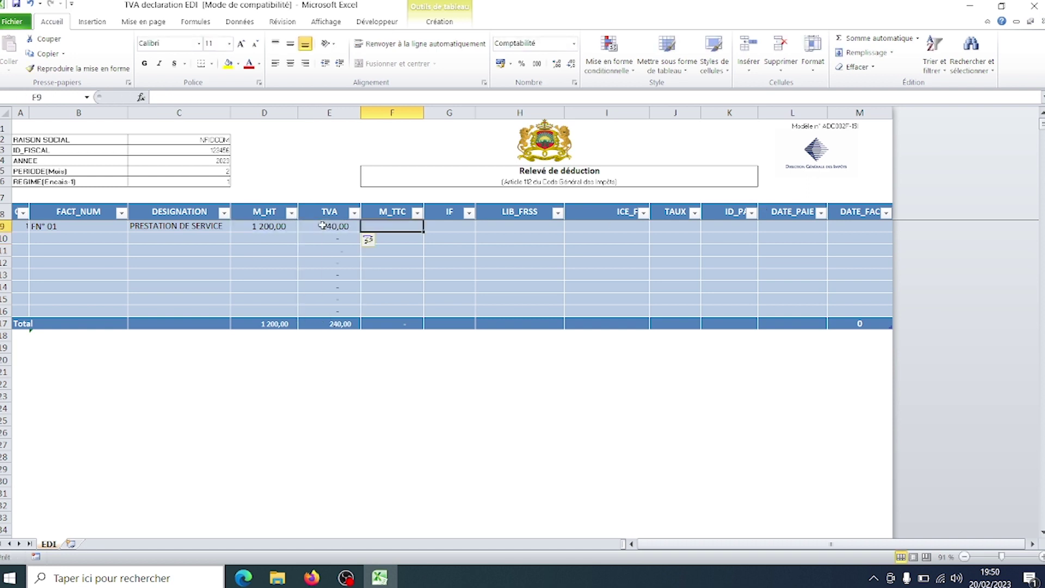
{"action": "type", "text": "+"}
{"action": "key", "text": "Left"}
{"action": "type", "text": "+D9"}
{"action": "key", "text": "Return"}
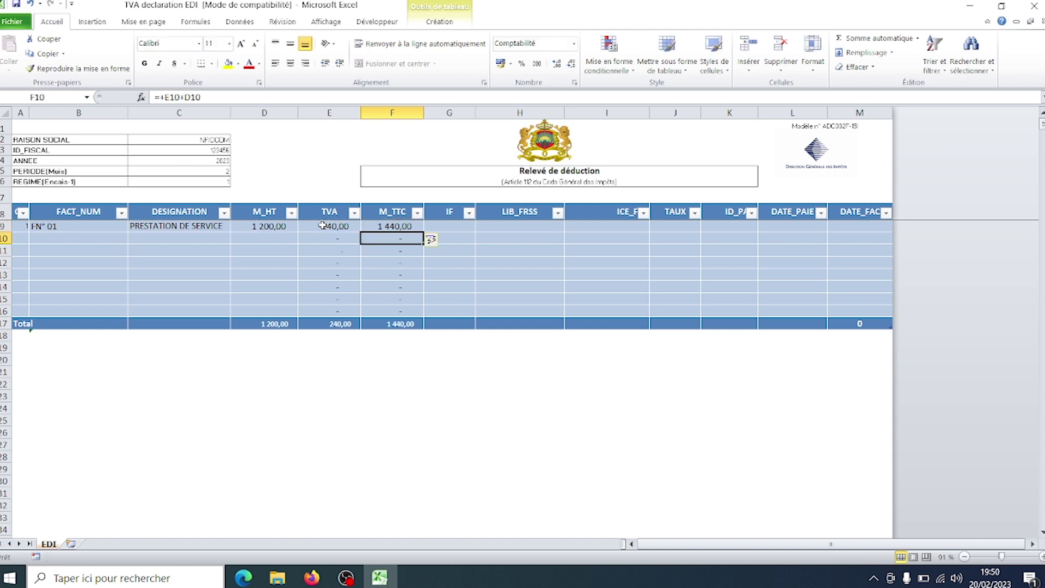
{"action": "key", "text": "Up"}
{"action": "key", "text": "Right"}
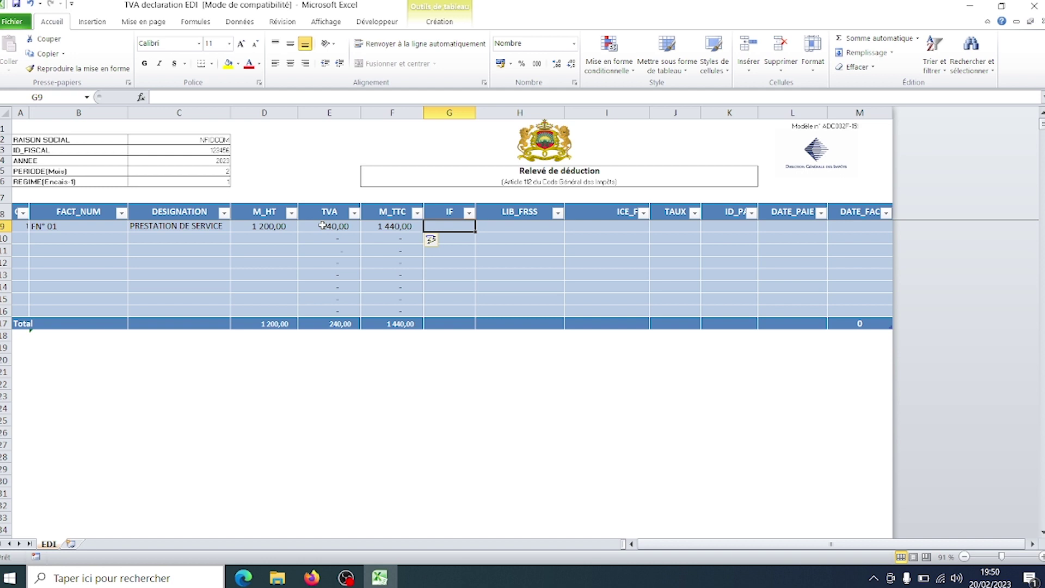
- Enter the supplier's IF number, name MAROC TELECOM and ICE number in row 9
{"action": "type", "text": "125525"}
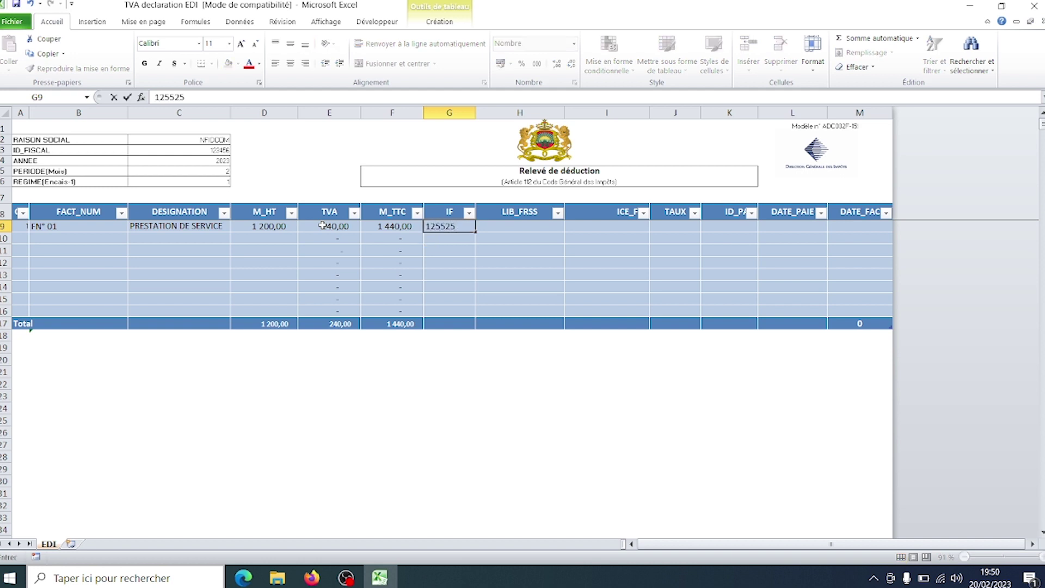
{"action": "key", "text": "Tab"}
{"action": "type", "text": "MAROC TRE"}
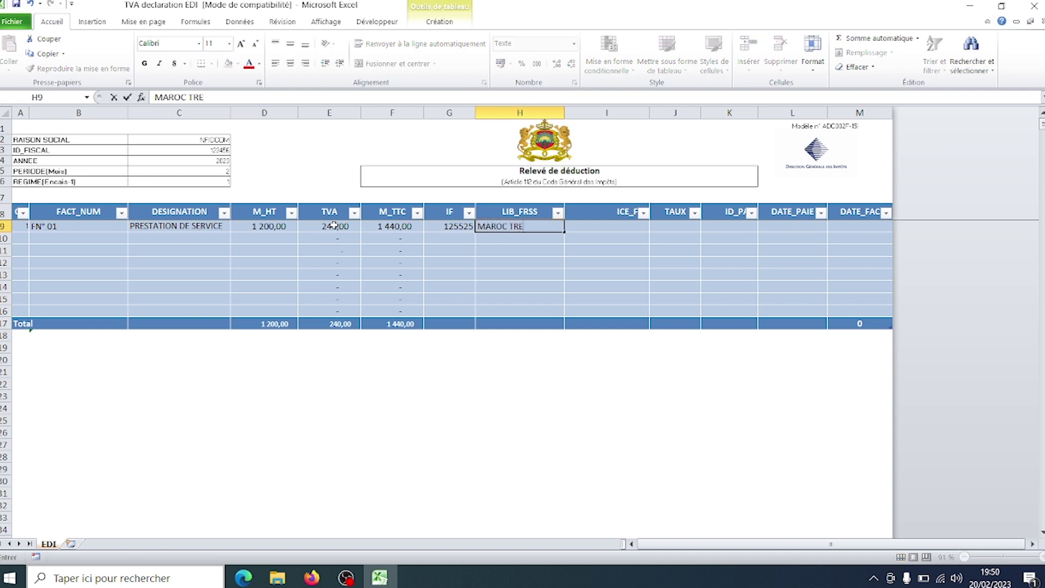
{"action": "key", "text": "BackSpace"}
{"action": "type", "text": "ECOM"}
{"action": "key", "text": "Tab"}
{"action": "type", "text": "288282552"}
{"action": "key", "text": "Tab"}
- Enter TAUX 20, ID_PAIE 1, and payment and invoice dates 01/01/2023
{"action": "type", "text": "20"}
{"action": "key", "text": "Tab"}
{"action": "type", "text": "1"}
{"action": "key", "text": "Tab"}
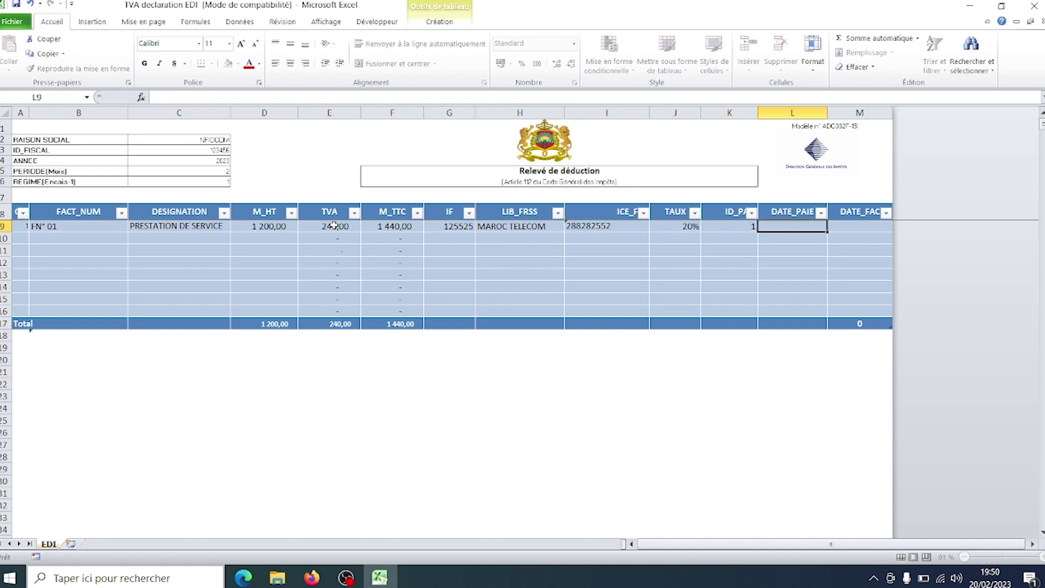
{"action": "type", "text": "01/01/2023"}
{"action": "key", "text": "Tab"}
{"action": "type", "text": "01/01/2023"}
{"action": "key", "text": "Return"}
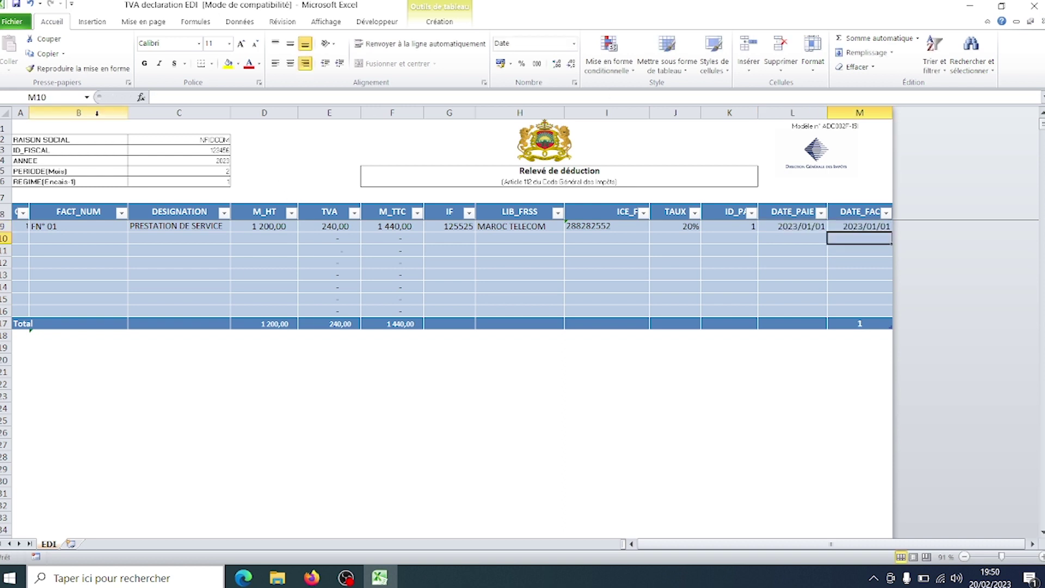
- Save the workbook, then export its XML data to the desktop as TVA NFIDCOM
{"action": "left_click", "coordinate": [17, 5]}
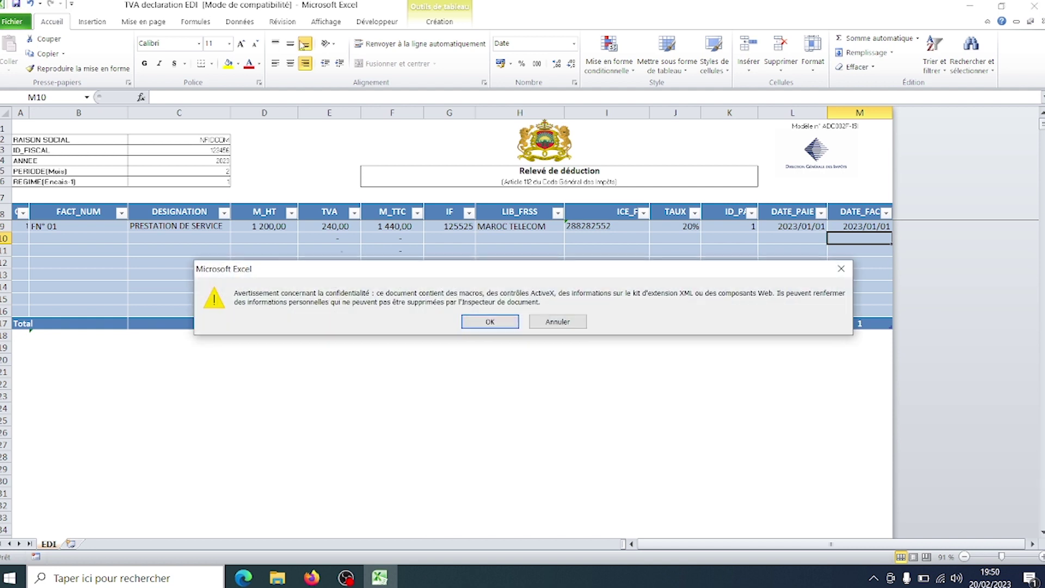
{"action": "left_click", "coordinate": [490, 324]}
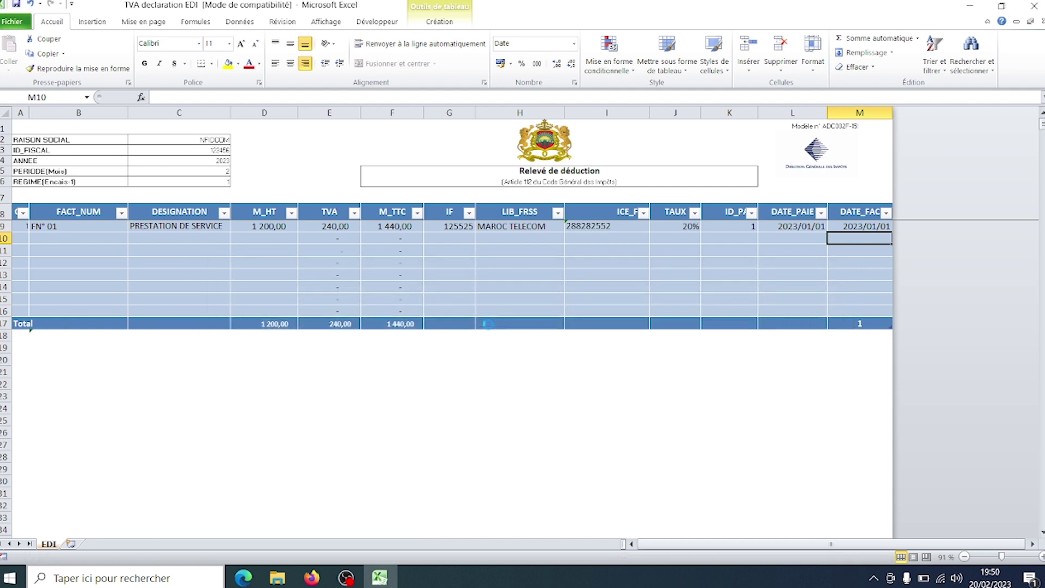
{"action": "left_click", "coordinate": [374, 25]}
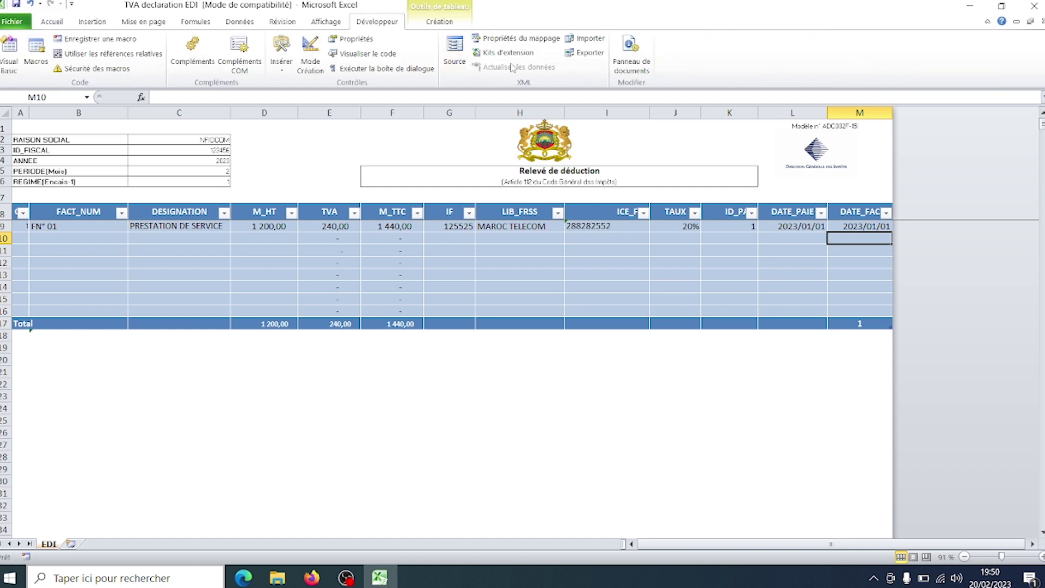
{"action": "left_click", "coordinate": [585, 56]}
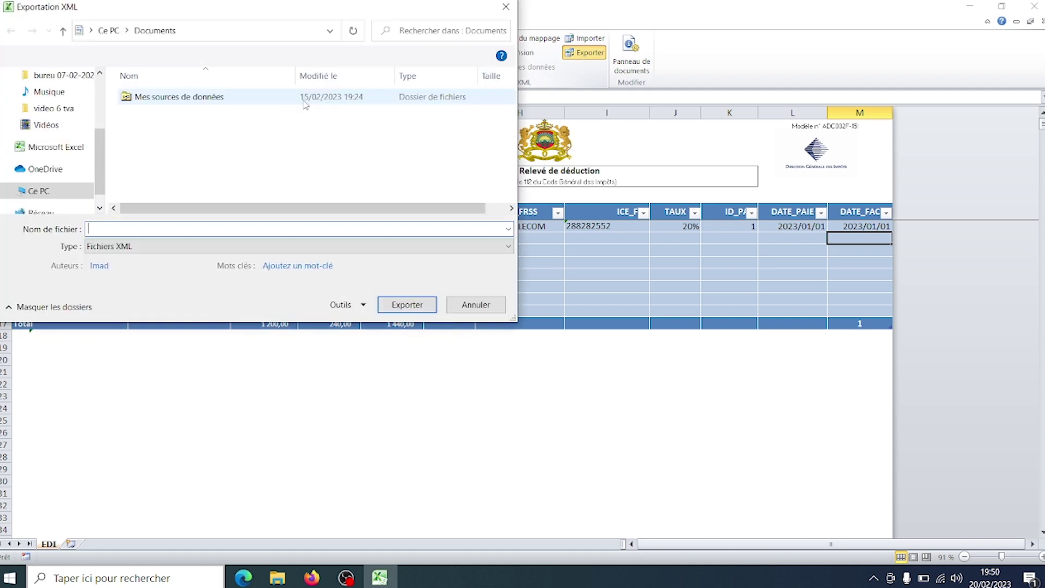
{"action": "scroll", "coordinate": [104, 90], "scroll_direction": "up", "scroll_amount": 3}
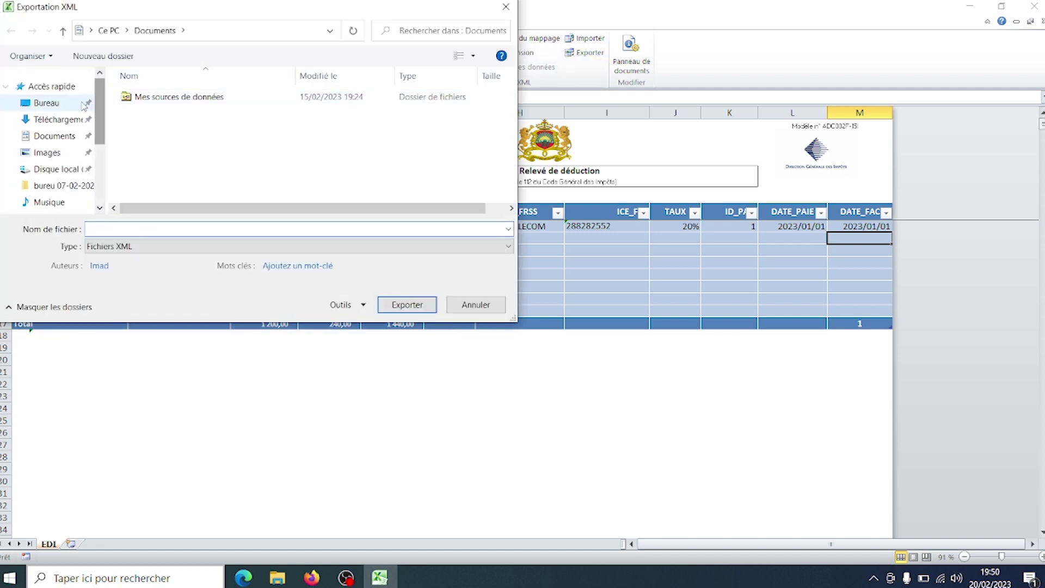
{"action": "left_click", "coordinate": [47, 102]}
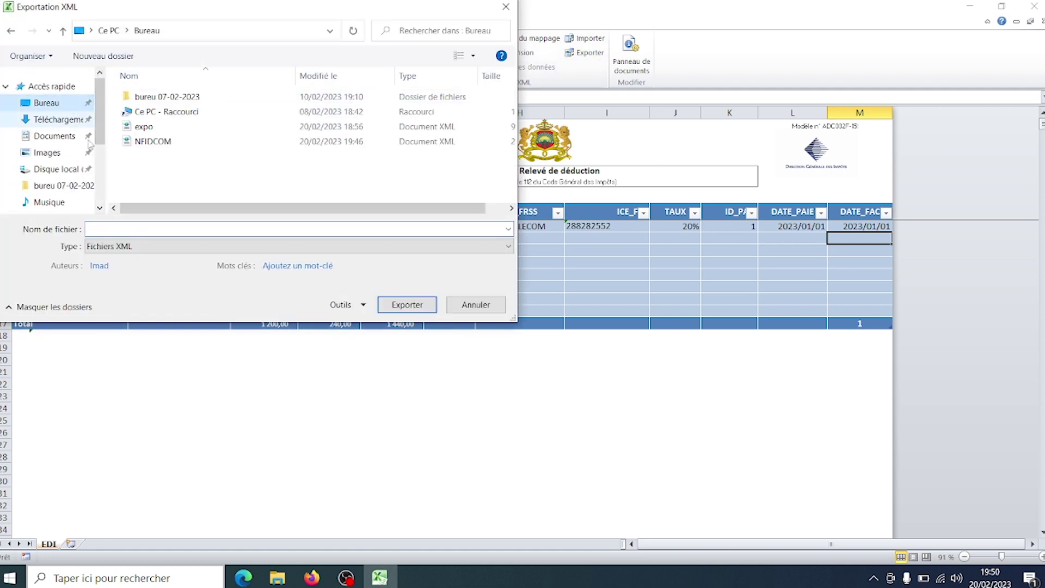
{"action": "left_click", "coordinate": [123, 226]}
{"action": "type", "text": "TVA "}
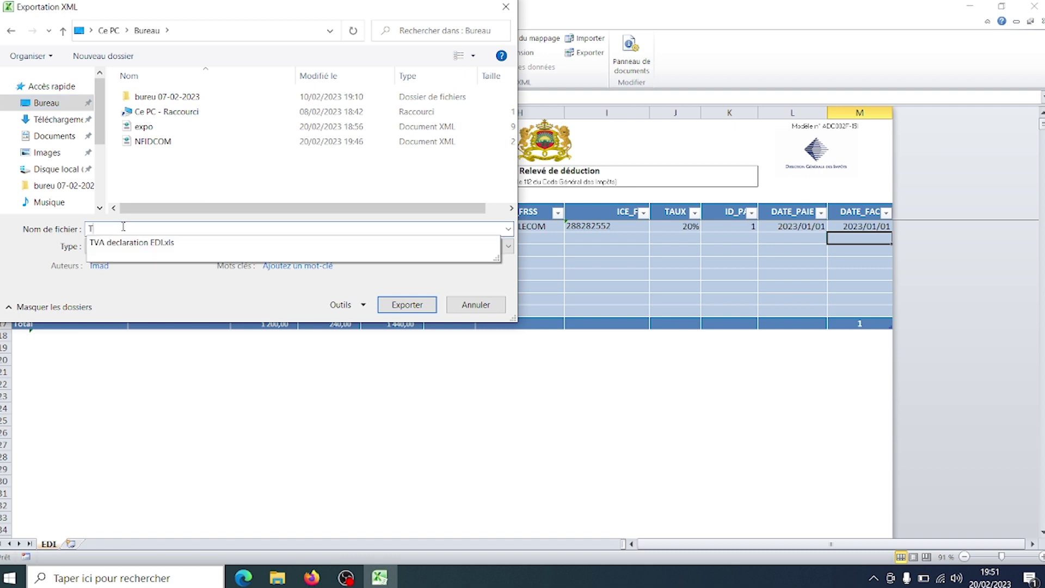
{"action": "type", "text": "NFIDCOM"}
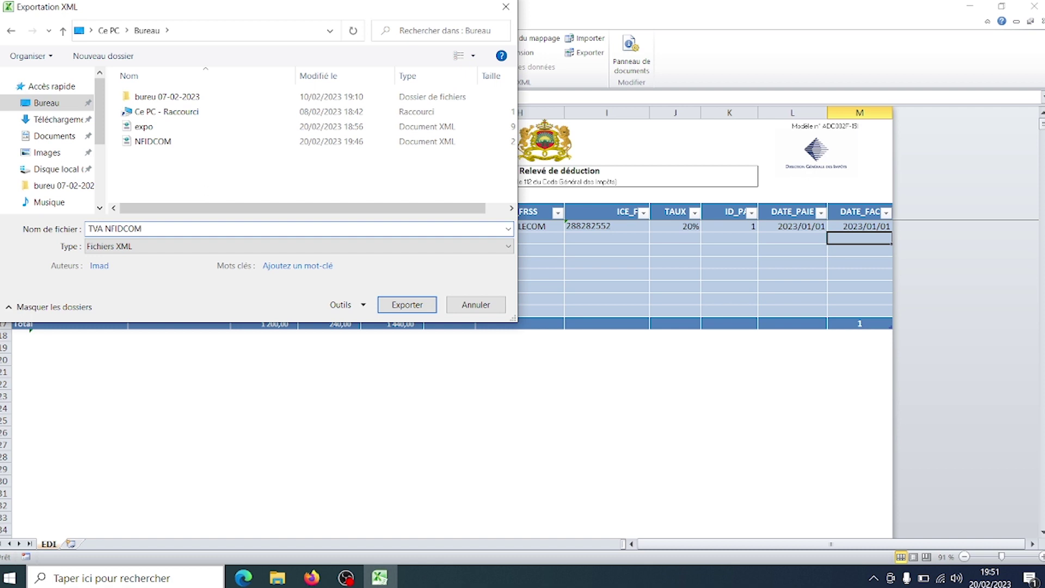
{"action": "left_click", "coordinate": [415, 305]}
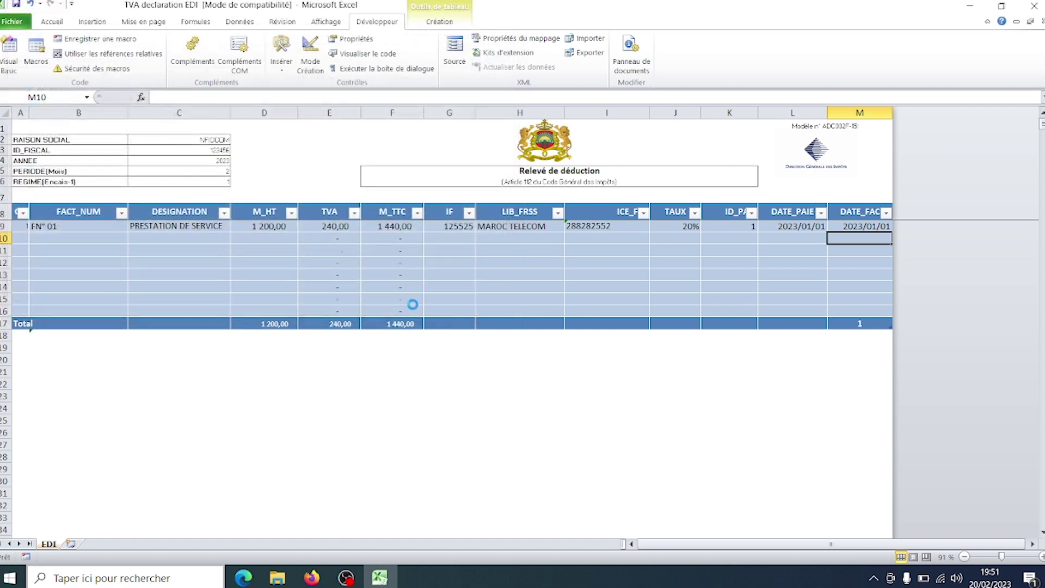
- View TVA NFIDCOM.xml with invoice FN° 01's data in Internet Explorer, then move the TVA declaration EDI icon right
{"action": "left_click", "coordinate": [969, 6]}
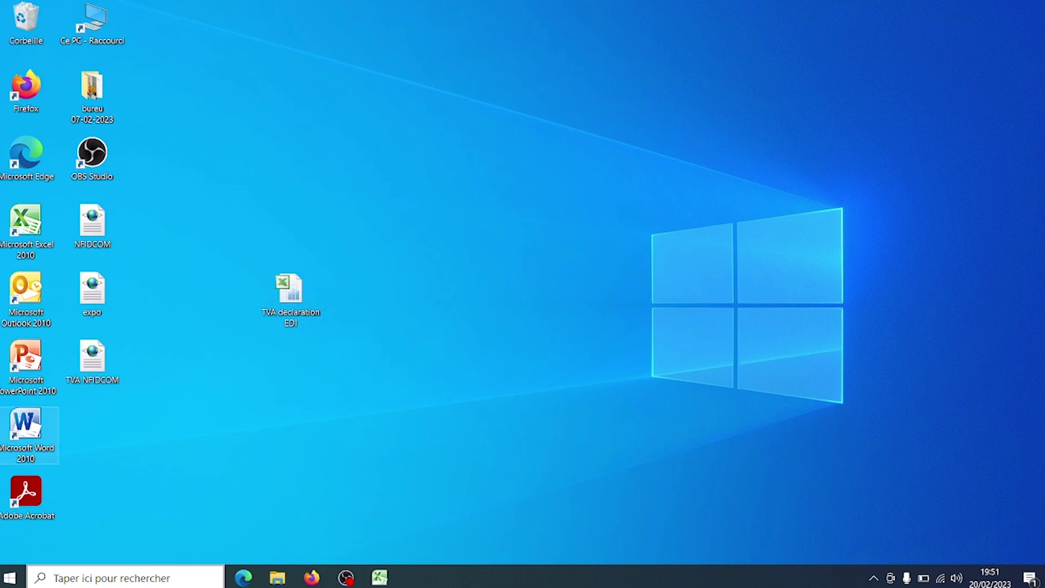
{"action": "double_click", "coordinate": [93, 381]}
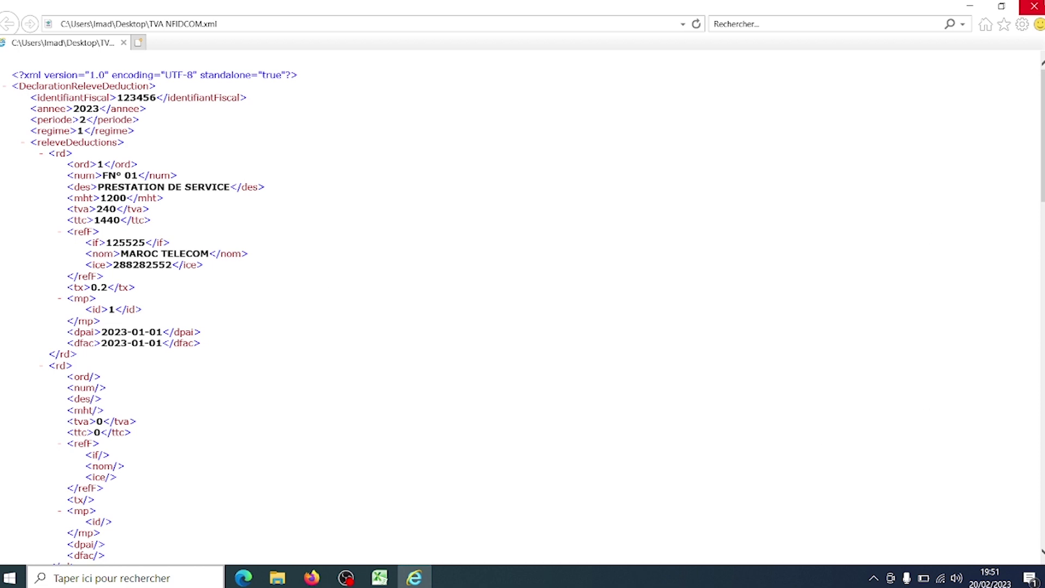
{"action": "left_click", "coordinate": [1035, 6]}
{"action": "left_click_drag", "start_coordinate": [274, 301], "coordinate": [674, 187]}
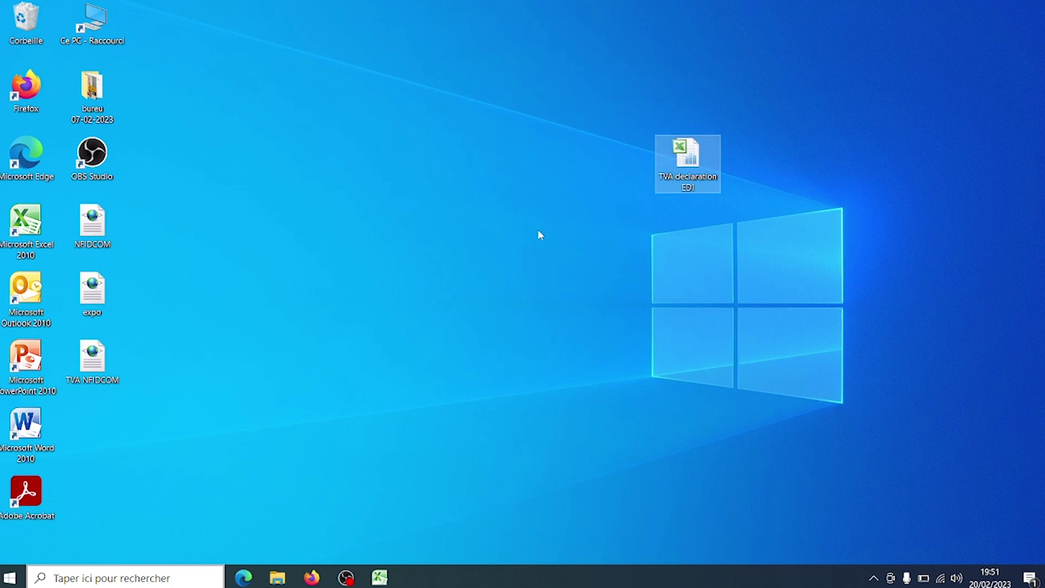
- Reopen the TVA declaration EDI workbook from the desktop in Excel, then quit Excel
{"action": "left_click", "coordinate": [540, 211]}
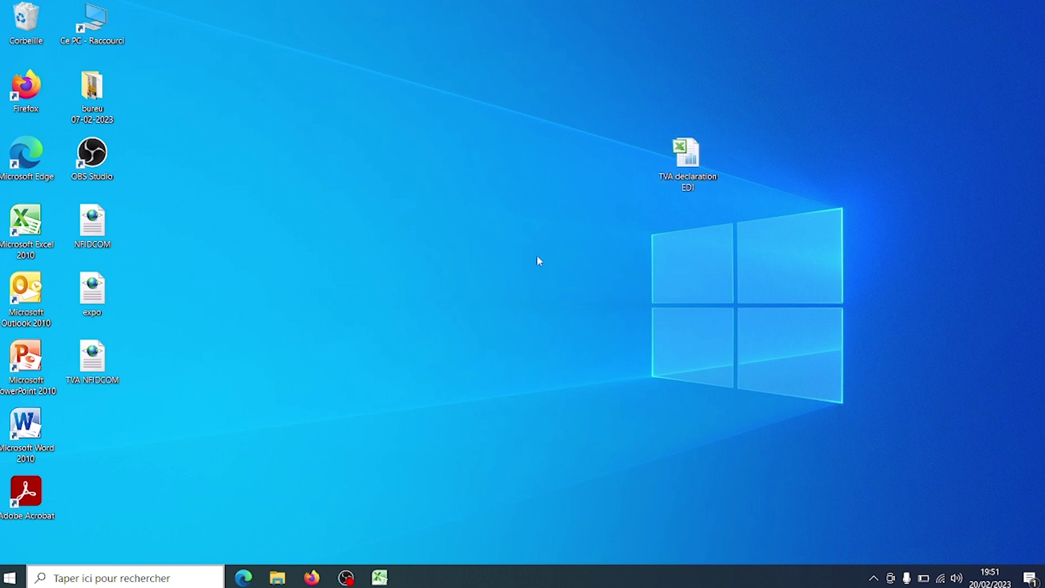
{"action": "mouse_move", "coordinate": [687, 164]}
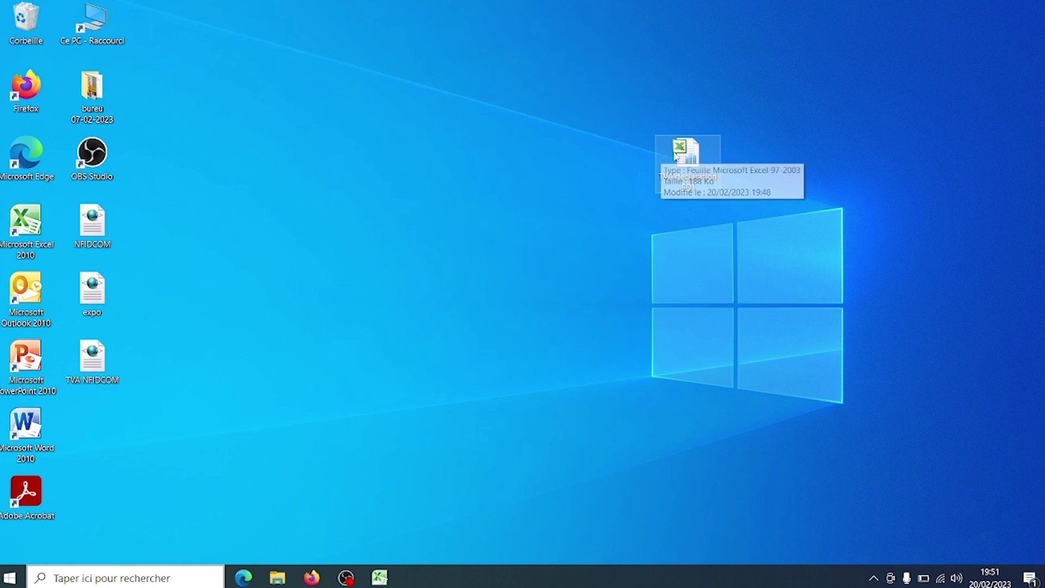
{"action": "double_click", "coordinate": [686, 157]}
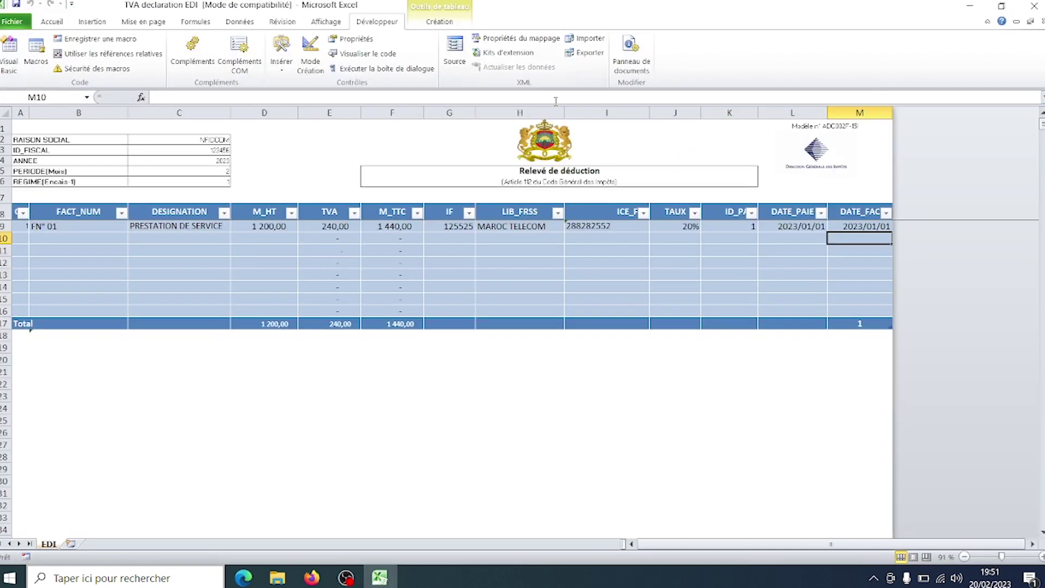
{"action": "left_click", "coordinate": [1037, 7]}
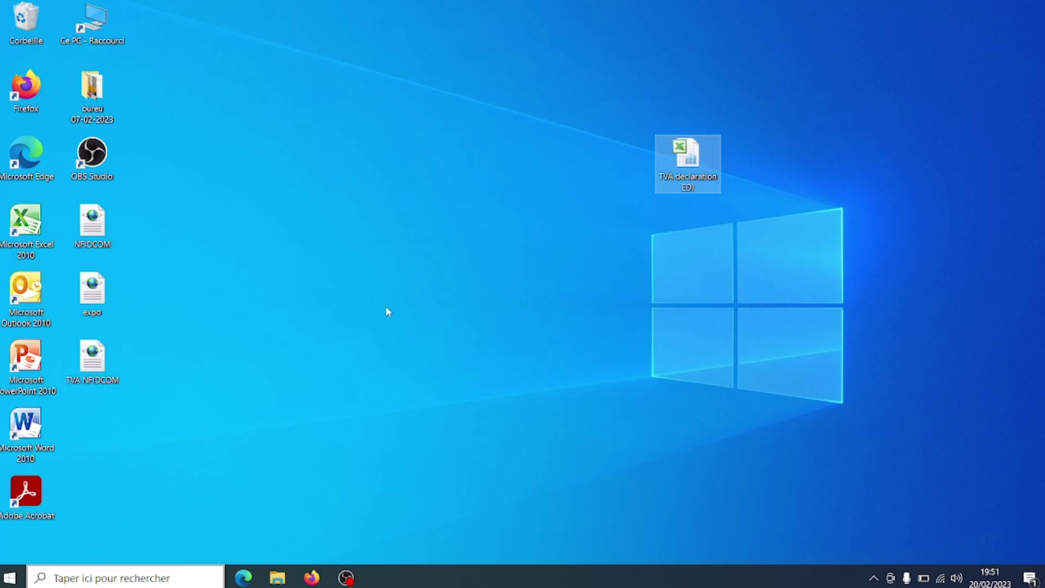